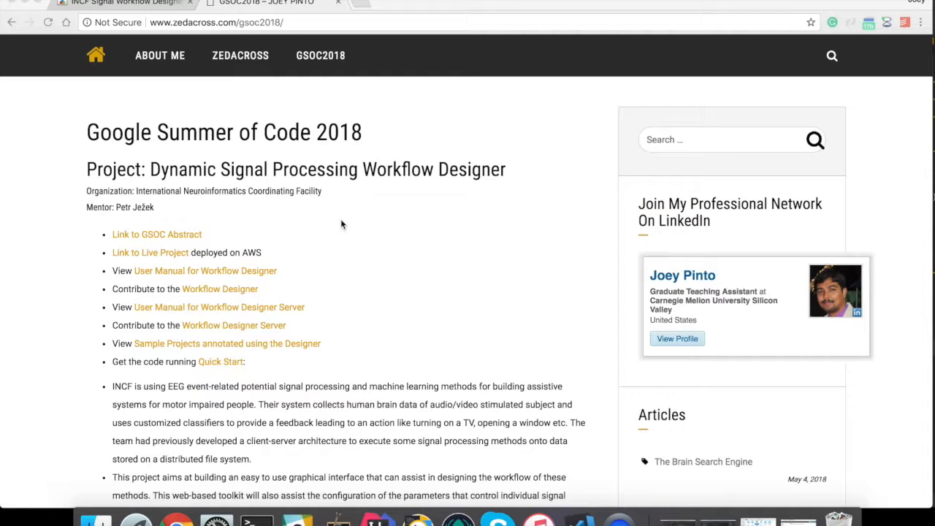
- Switch Chrome to the INCF Signal Workflow Designer tab and its login dialog
{"action": "left_click", "coordinate": [139, 4]}
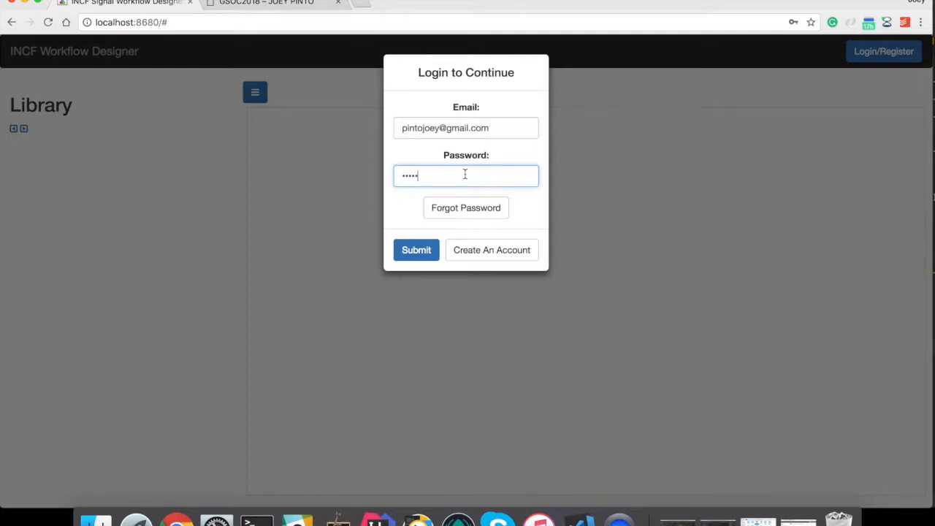
- Log in with the prefilled credentials, then show all open windows in Mission Control
{"action": "left_click", "coordinate": [405, 250]}
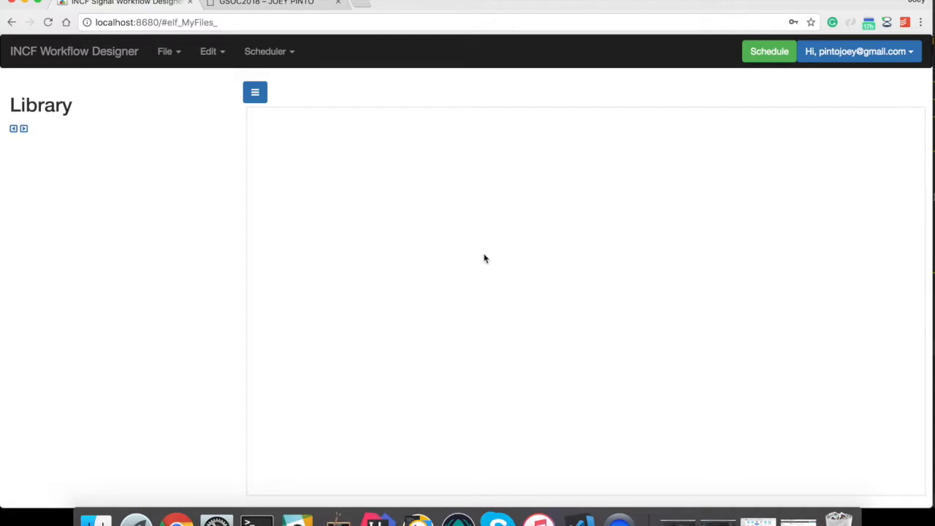
{"action": "left_click_drag", "start_coordinate": [73, 108], "coordinate": [4, 110]}
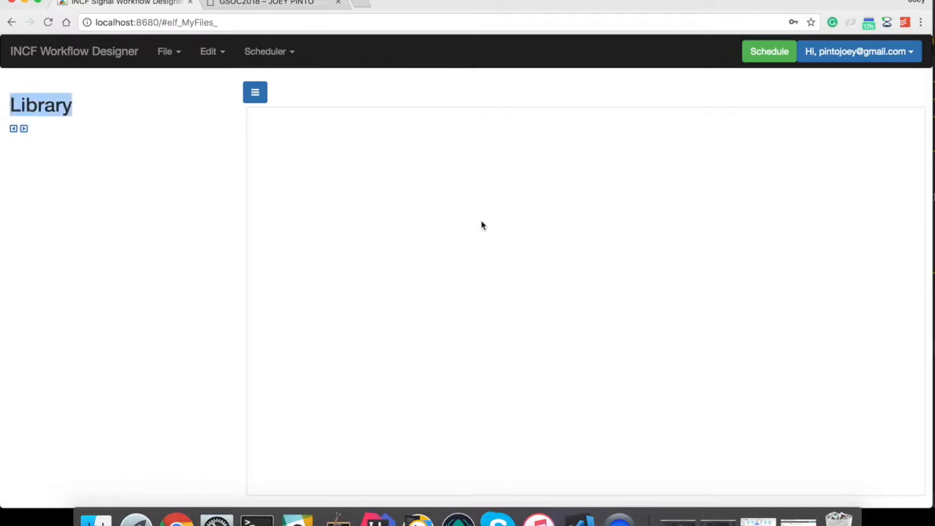
{"action": "key", "text": "ctrl+Up"}
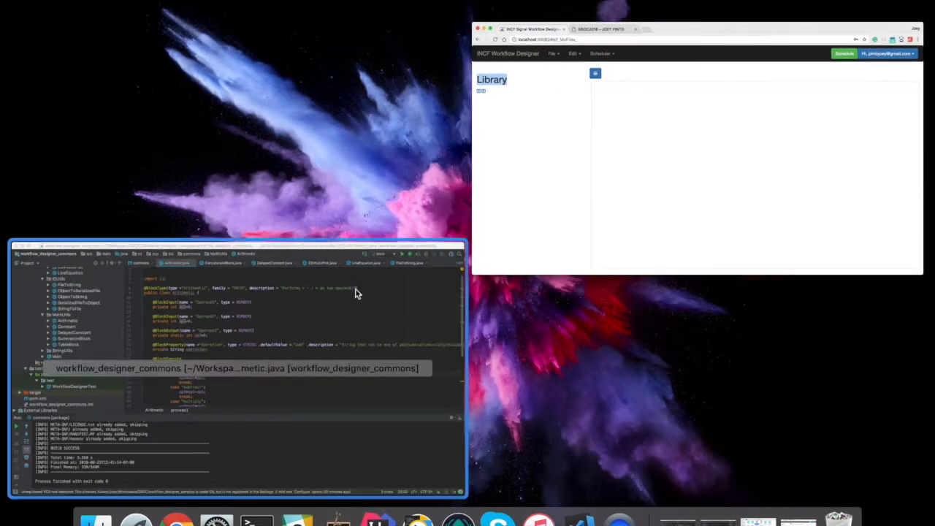
- In IntelliJ, review the Arithmetic class and its op3 output field annotations
{"action": "left_click", "coordinate": [306, 325]}
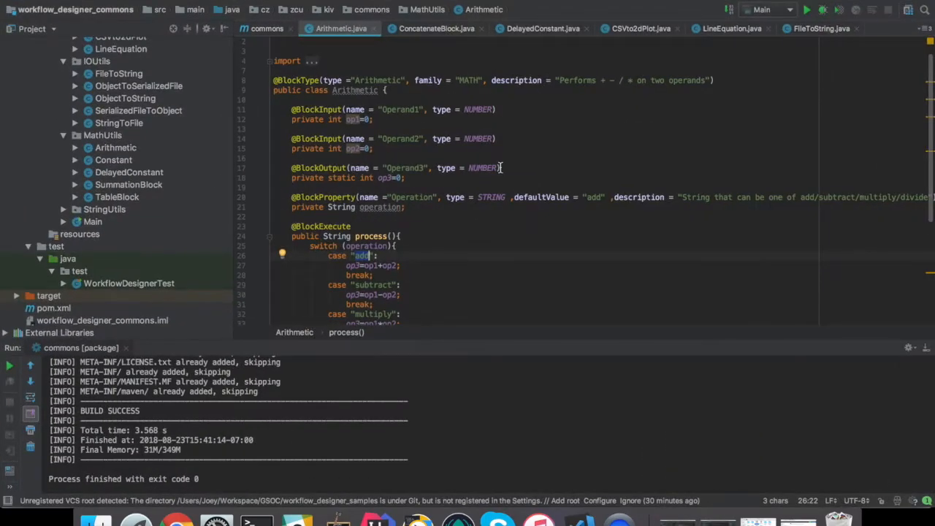
{"action": "double_click", "coordinate": [355, 100]}
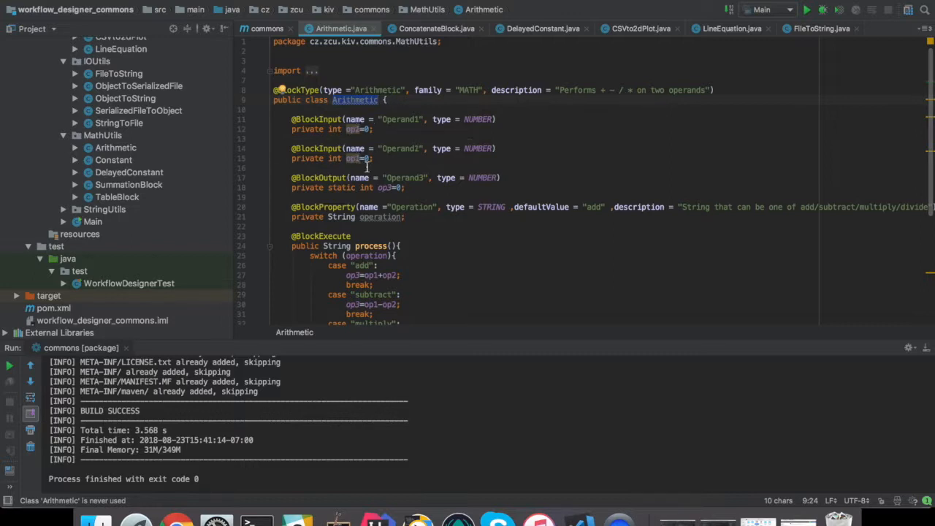
{"action": "left_click", "coordinate": [381, 188]}
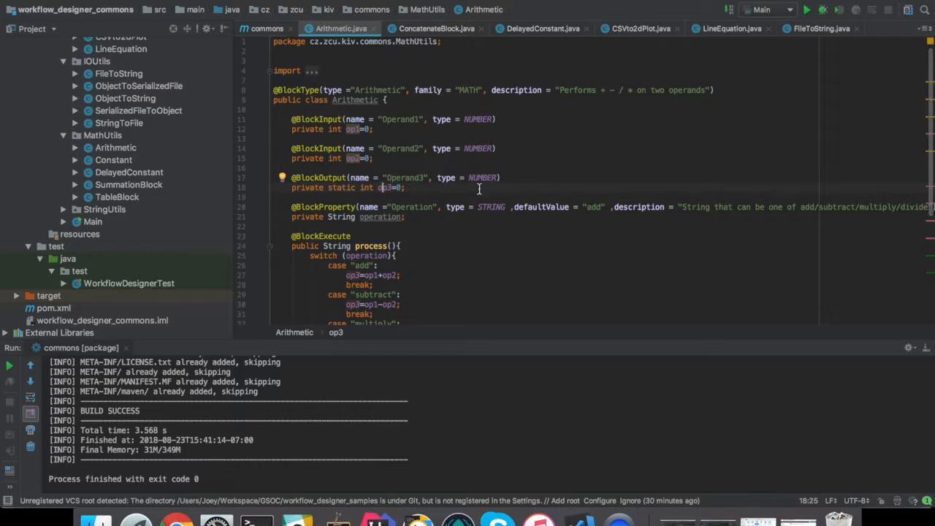
{"action": "scroll", "coordinate": [478, 189], "scroll_direction": "down", "scroll_amount": 3}
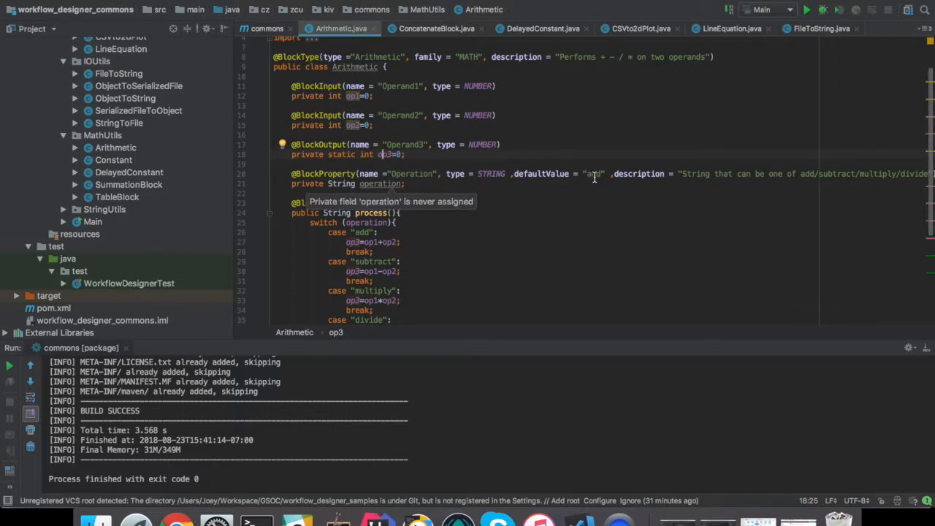
{"action": "scroll", "coordinate": [799, 207], "scroll_direction": "right", "scroll_amount": 2}
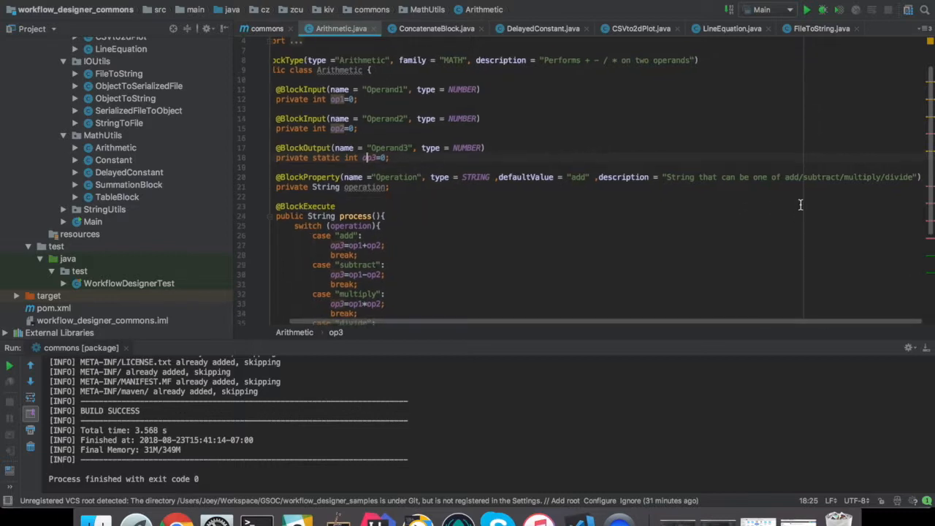
{"action": "scroll", "coordinate": [402, 233], "scroll_direction": "down", "scroll_amount": 3}
{"action": "scroll", "coordinate": [402, 234], "scroll_direction": "left", "scroll_amount": 2}
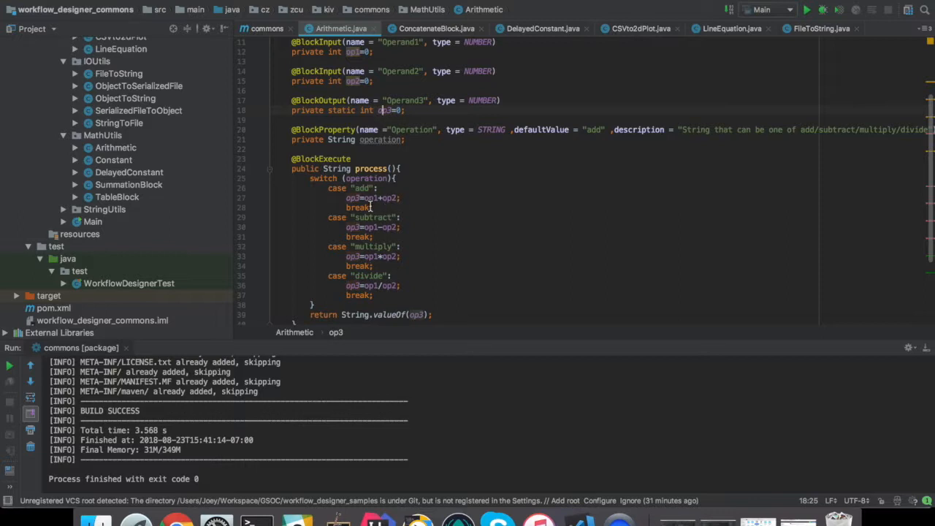
- Finish reviewing the source, open the target folder with the built JAR, and return to Chrome
{"action": "scroll", "coordinate": [422, 296], "scroll_direction": "down", "scroll_amount": 1}
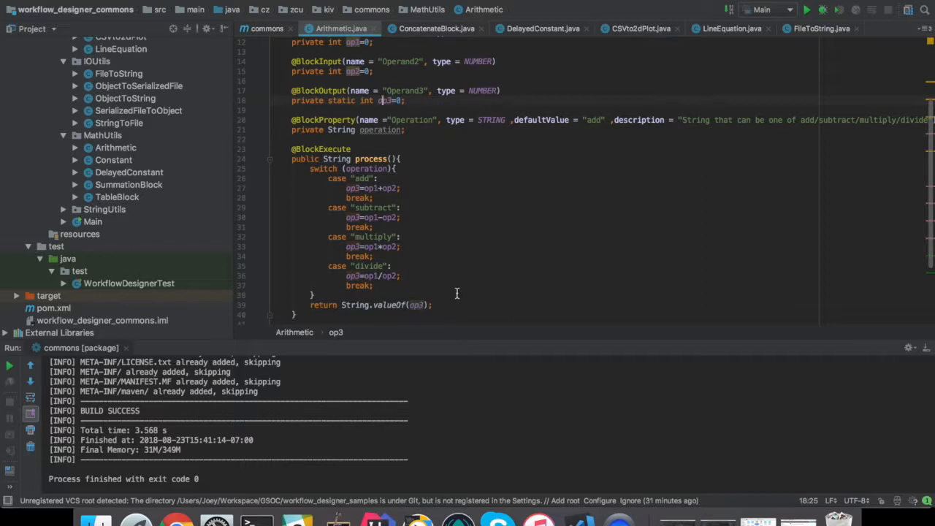
{"action": "scroll", "coordinate": [456, 293], "scroll_direction": "down", "scroll_amount": 1}
{"action": "scroll", "coordinate": [456, 293], "scroll_direction": "up", "scroll_amount": 5}
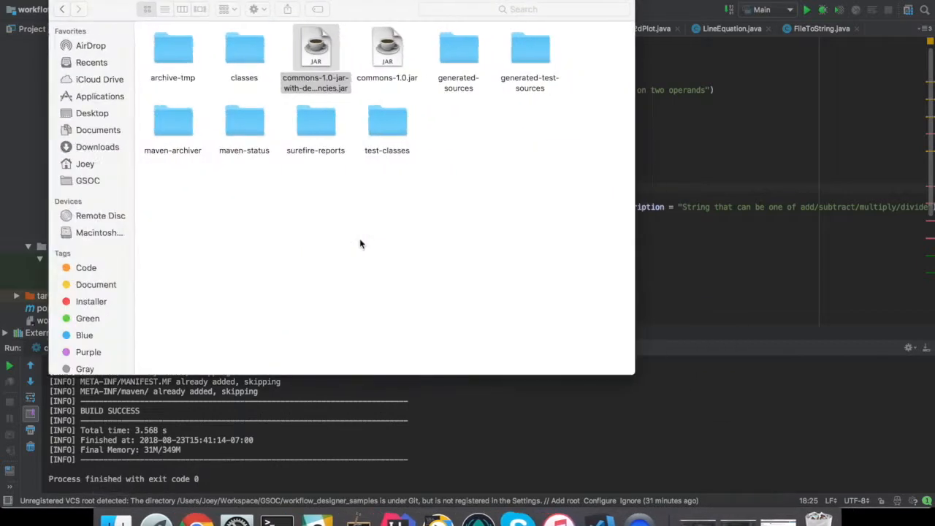
{"action": "left_click", "coordinate": [330, 55]}
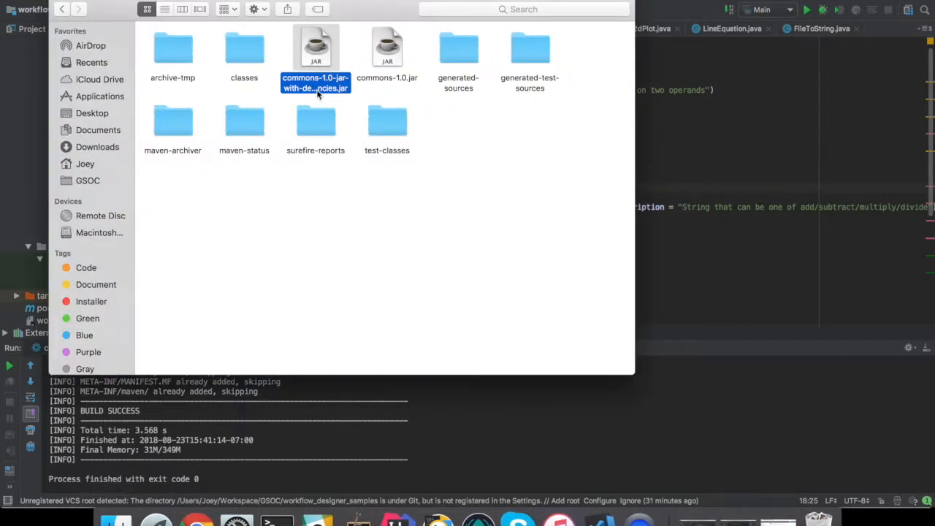
{"action": "left_click", "coordinate": [209, 511]}
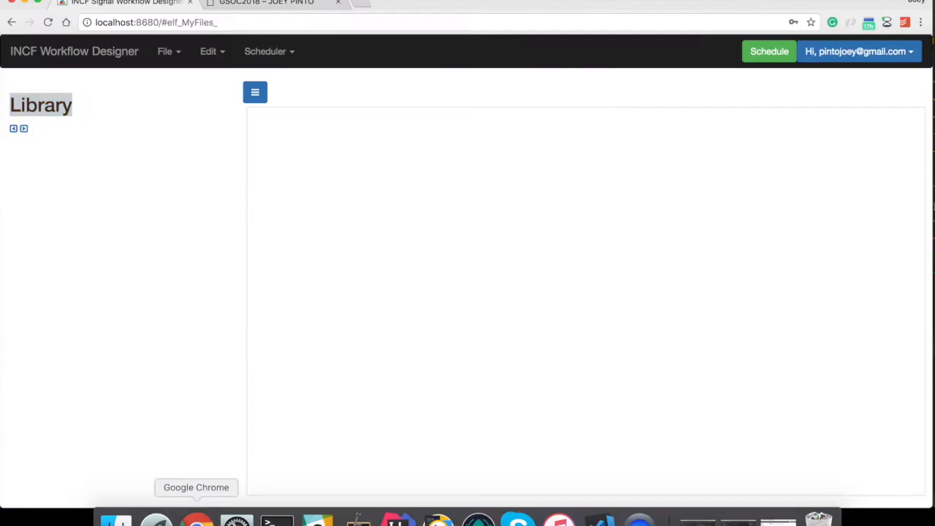
- Import commons-1.0-jar-with-dependencies.jar as a library with package cz.zcu.kiv.commons
{"action": "left_click", "coordinate": [162, 51]}
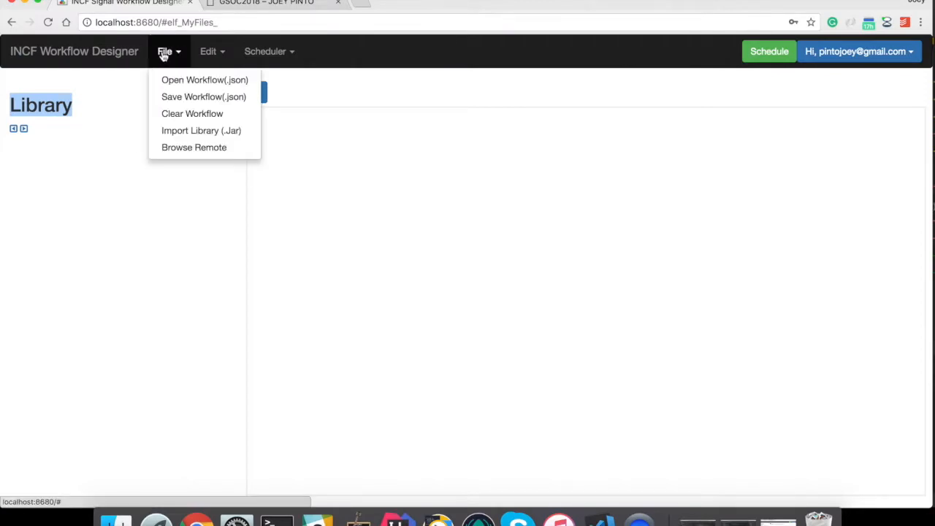
{"action": "left_click", "coordinate": [208, 130]}
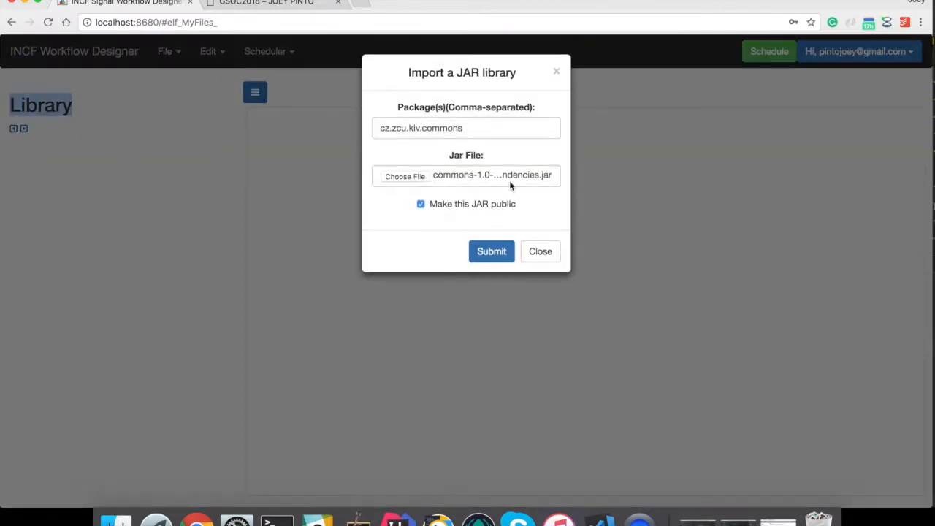
{"action": "left_click", "coordinate": [409, 178]}
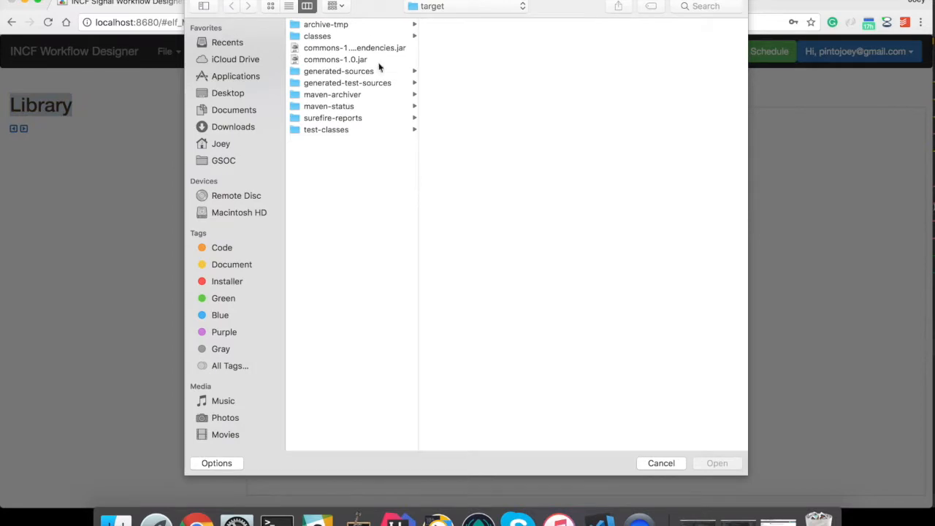
{"action": "double_click", "coordinate": [354, 47]}
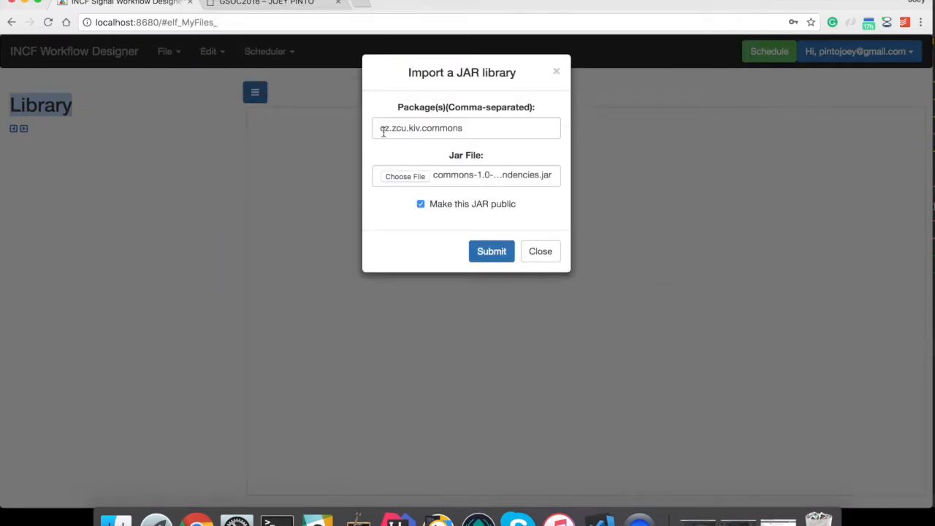
{"action": "left_click_drag", "start_coordinate": [381, 129], "coordinate": [484, 125]}
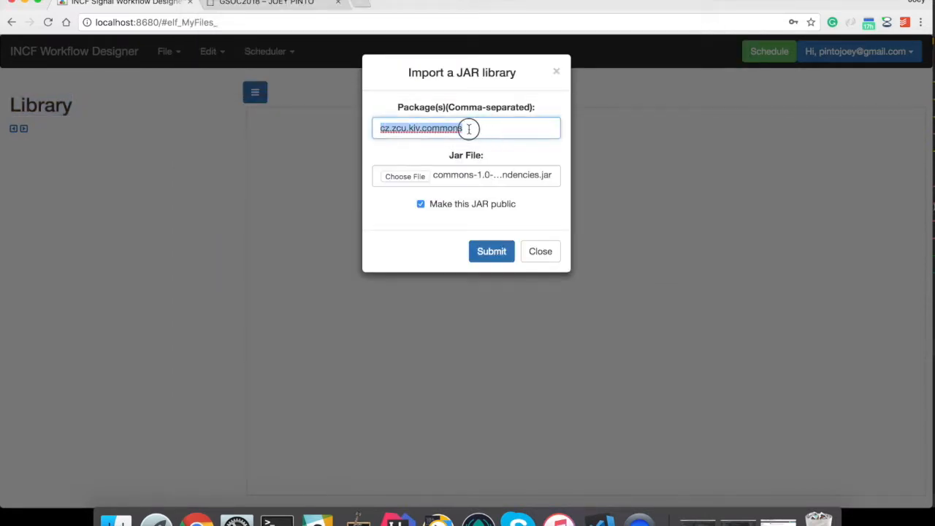
{"action": "left_click", "coordinate": [469, 128]}
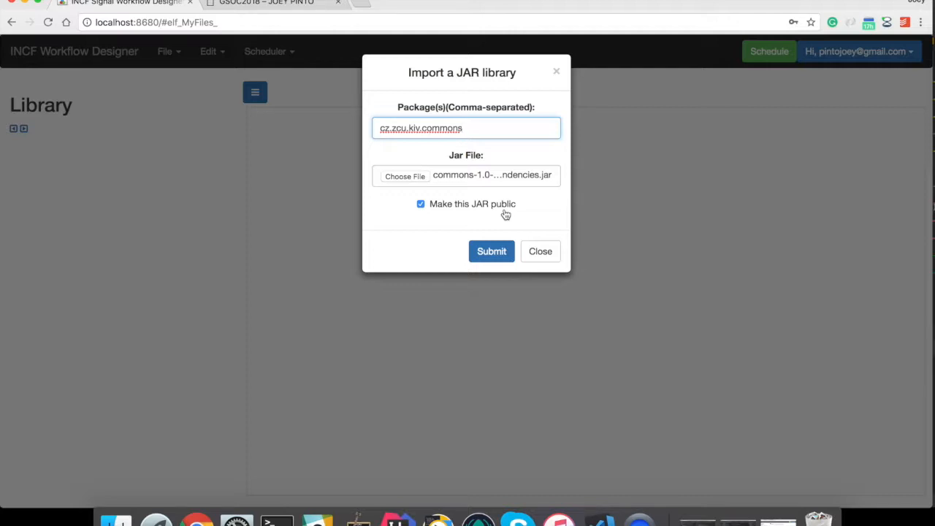
{"action": "left_click", "coordinate": [487, 251]}
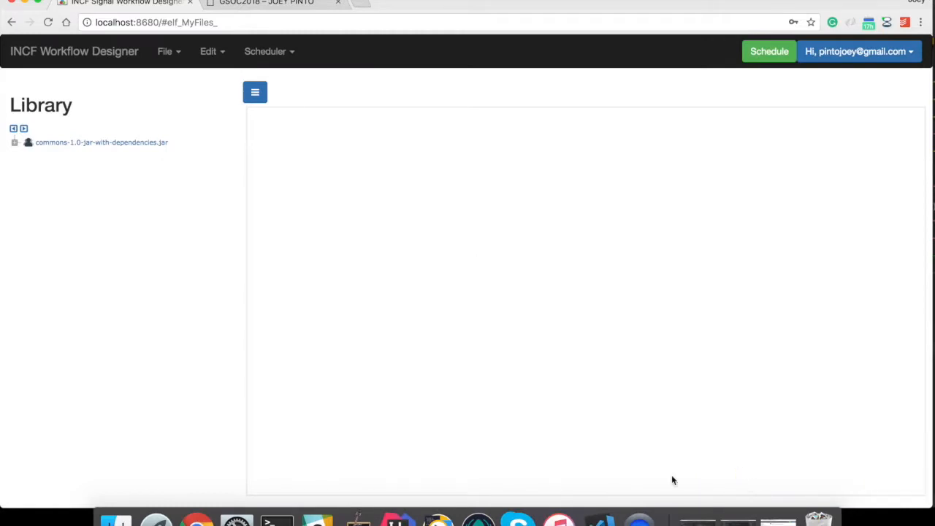
- Expand the whole library tree and place an Arithmetic (add) block on the canvas
{"action": "left_click", "coordinate": [25, 128]}
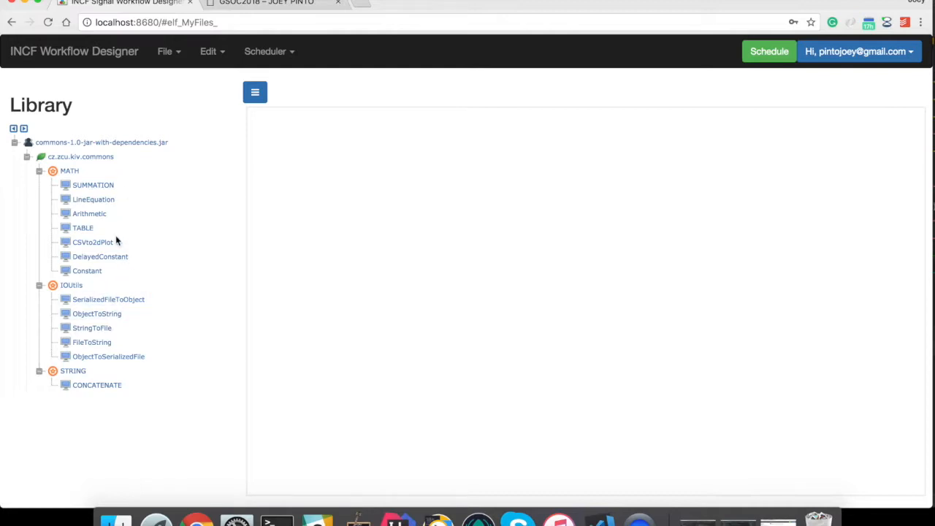
{"action": "left_click_drag", "start_coordinate": [88, 214], "coordinate": [576, 271]}
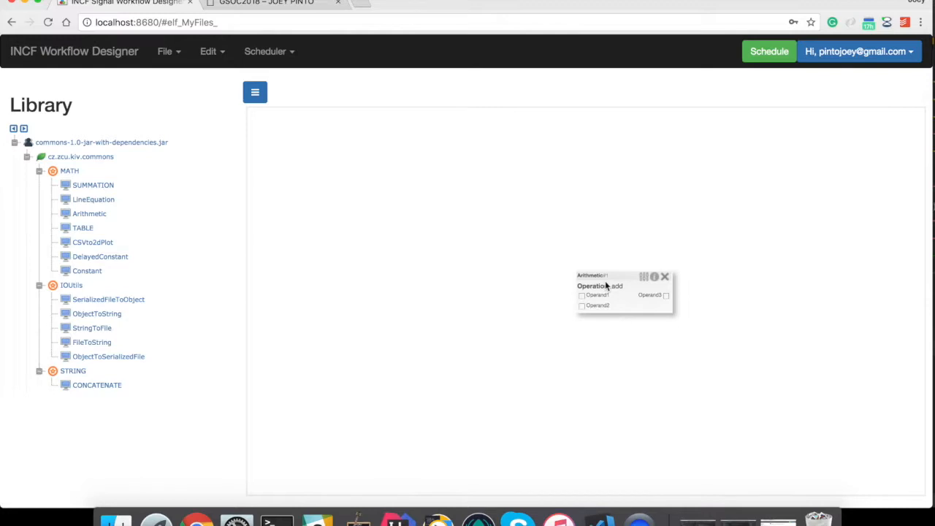
- Confirm the Arithmetic node's add operation and place two Constant blocks on the canvas
{"action": "left_click", "coordinate": [643, 277]}
{"action": "left_click_drag", "start_coordinate": [378, 291], "coordinate": [305, 294]}
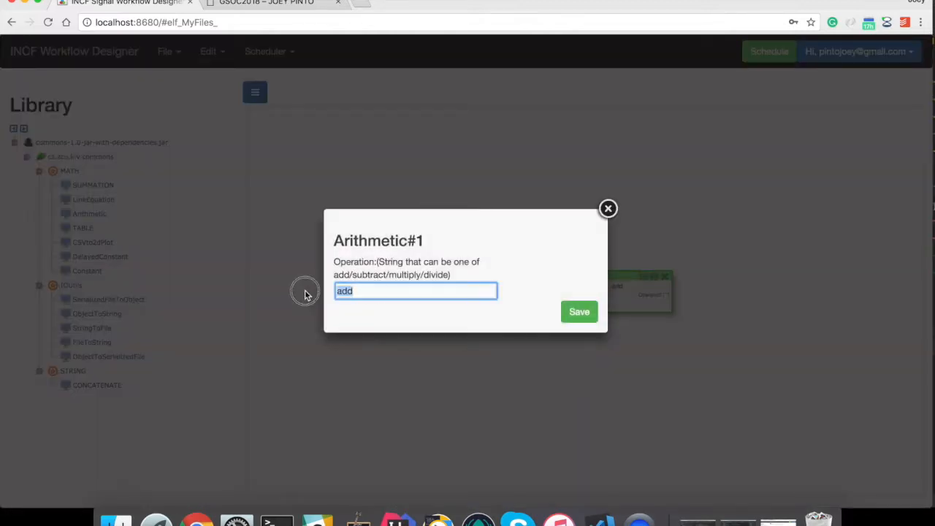
{"action": "left_click", "coordinate": [608, 210]}
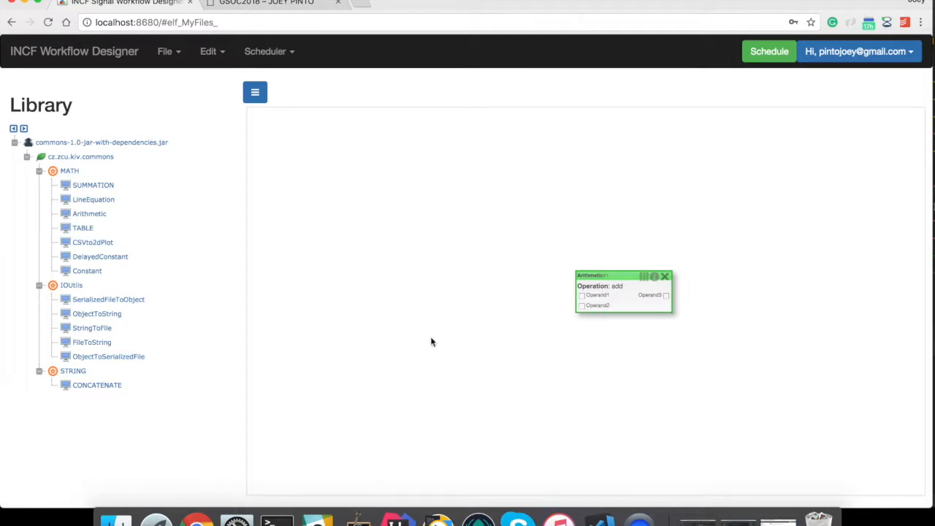
{"action": "left_click_drag", "start_coordinate": [84, 268], "coordinate": [456, 257]}
{"action": "left_click_drag", "start_coordinate": [82, 270], "coordinate": [456, 325]}
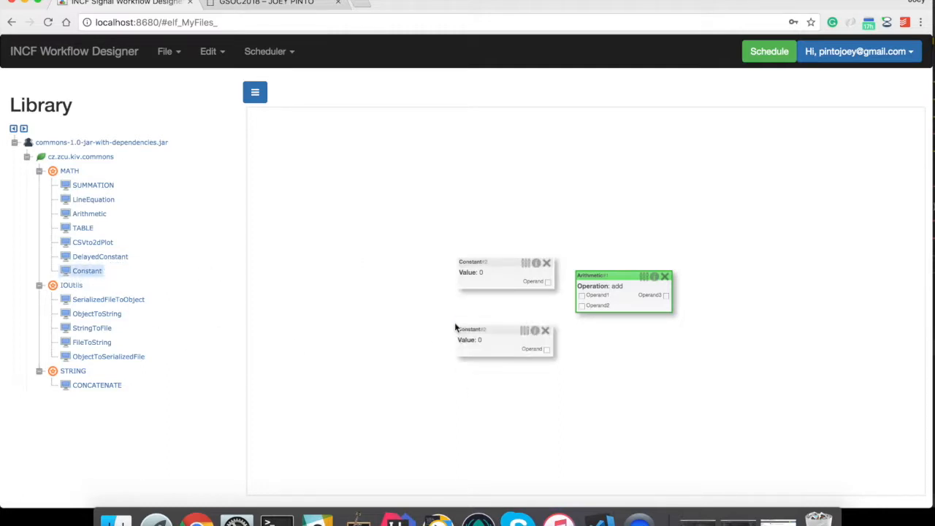
- Set the Constants to 5 and 7 and wire them into Operand1 and Operand2
{"action": "left_click", "coordinate": [530, 263]}
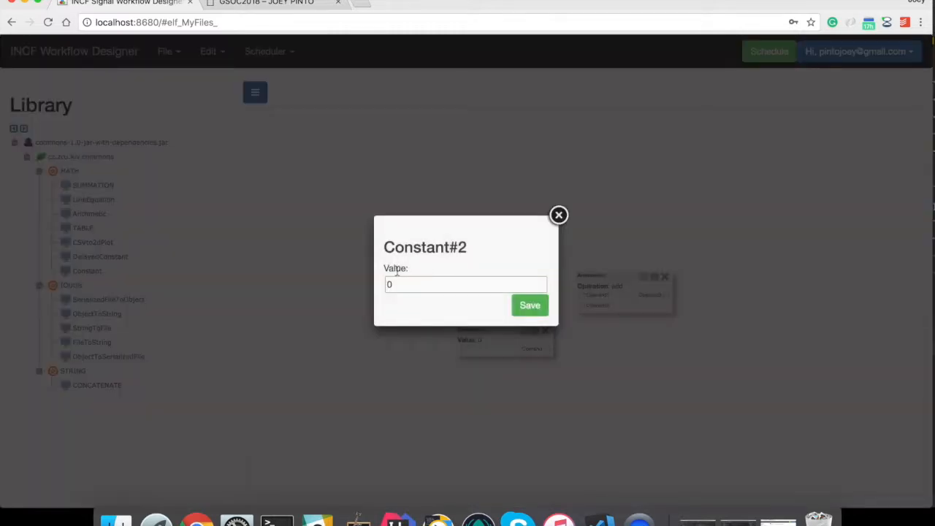
{"action": "left_click", "coordinate": [530, 307]}
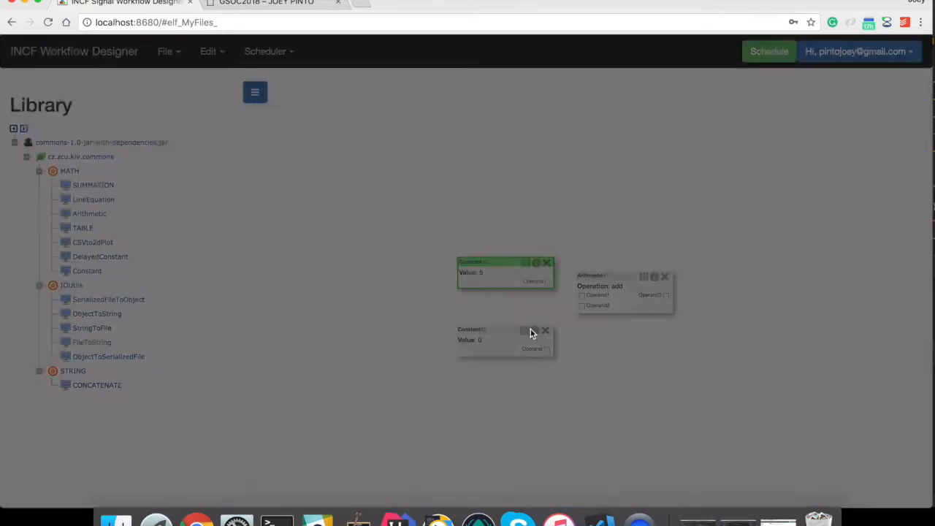
{"action": "left_click", "coordinate": [523, 330]}
{"action": "left_click", "coordinate": [392, 284]}
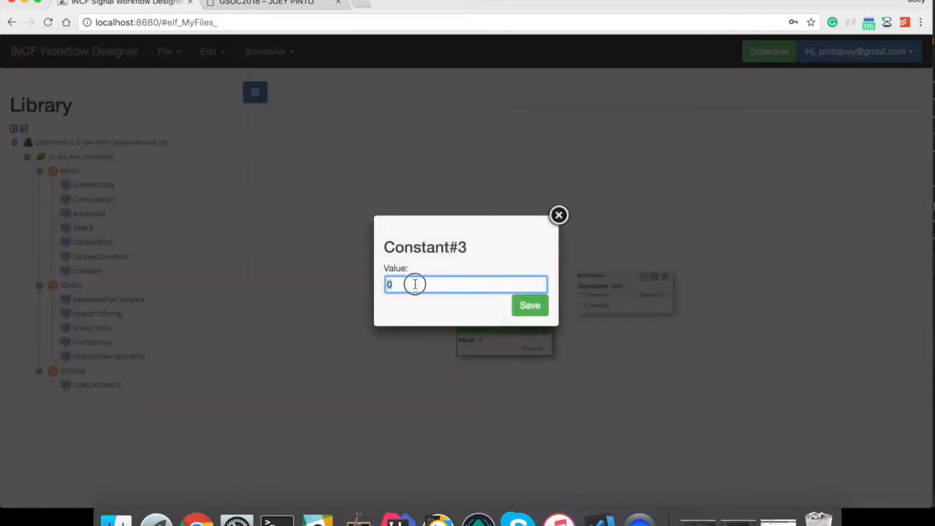
{"action": "key", "text": "BackSpace"}
{"action": "type", "text": "7"}
{"action": "left_click", "coordinate": [530, 314]}
{"action": "left_click_drag", "start_coordinate": [548, 349], "coordinate": [585, 300]}
{"action": "left_click_drag", "start_coordinate": [503, 329], "coordinate": [506, 315]}
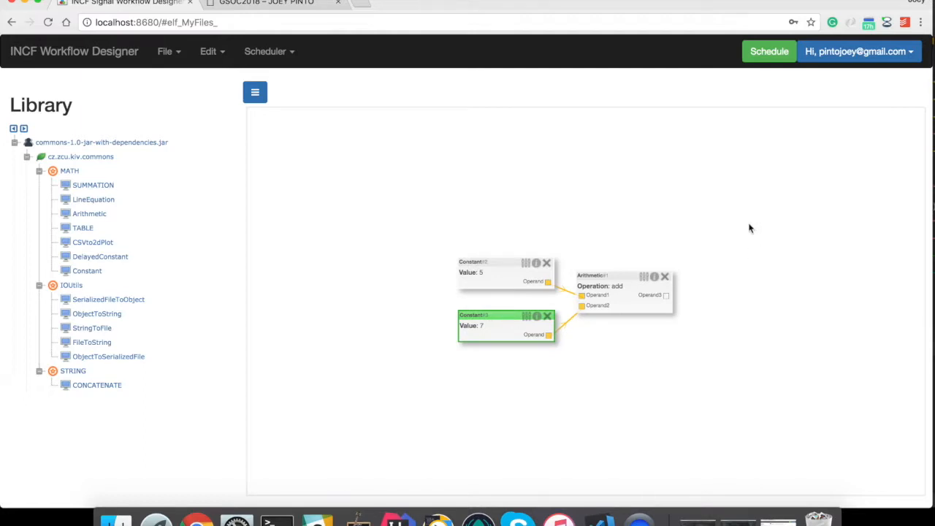
- Schedule the add workflow, which completes as job 89 with Output:12, and pan the graph
{"action": "left_click", "coordinate": [761, 56]}
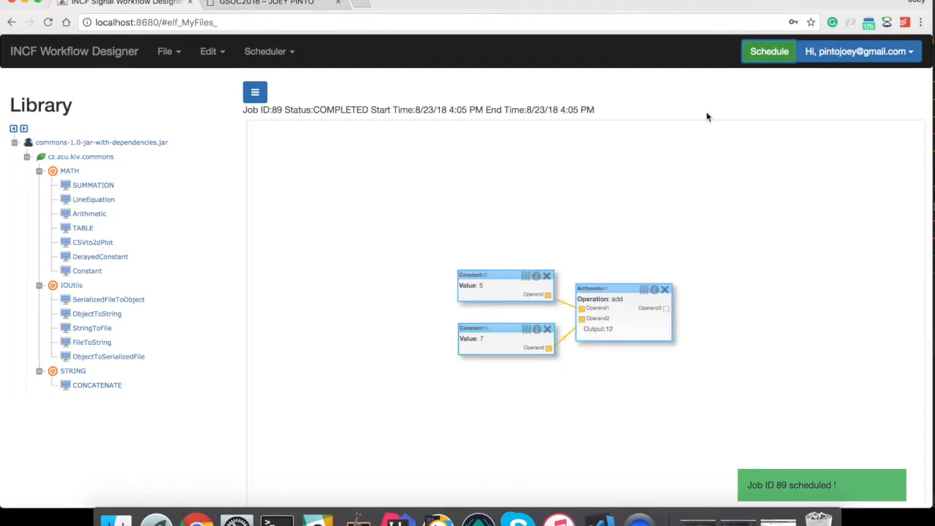
{"action": "left_click_drag", "start_coordinate": [298, 110], "coordinate": [371, 111]}
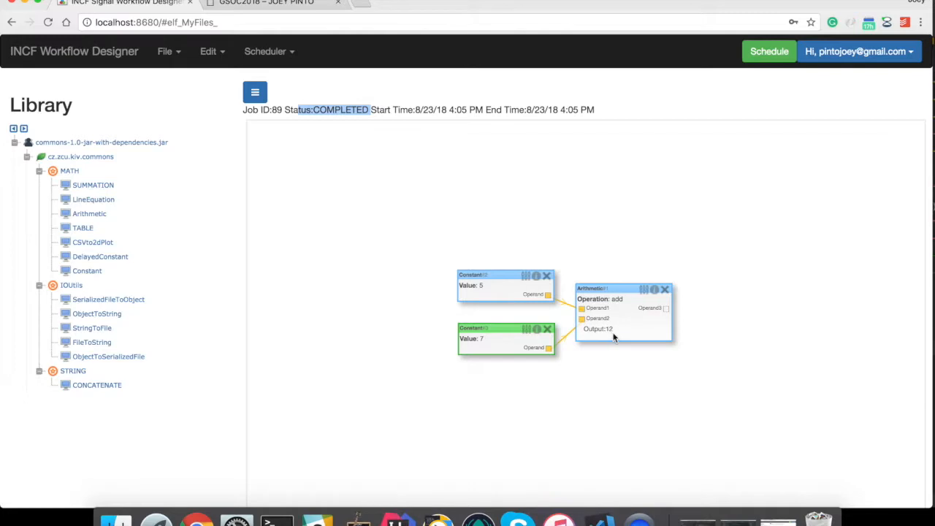
{"action": "left_click", "coordinate": [626, 392]}
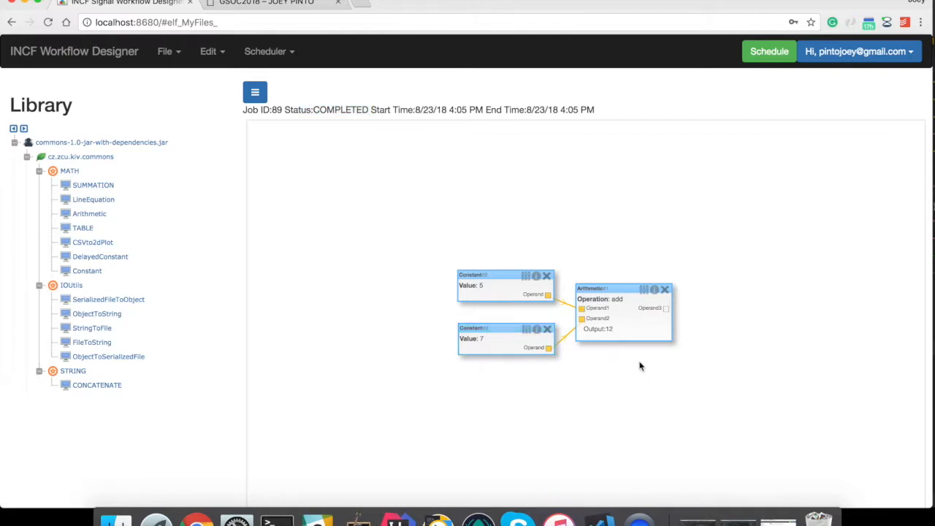
{"action": "left_click_drag", "start_coordinate": [639, 366], "coordinate": [543, 331]}
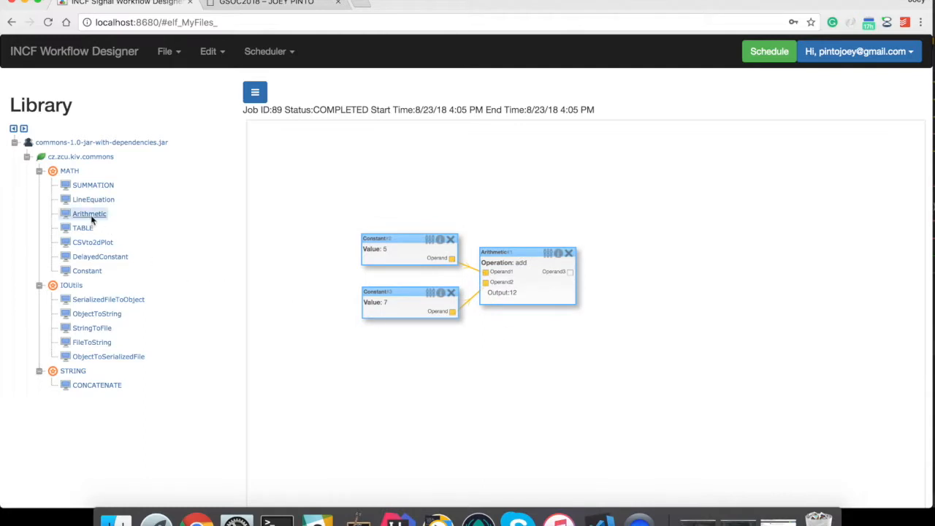
- Add a second Arithmetic node and a Constant with value 2
{"action": "left_click_drag", "start_coordinate": [89, 217], "coordinate": [388, 371]}
{"action": "left_click_drag", "start_coordinate": [674, 321], "coordinate": [685, 316]}
{"action": "left_click_drag", "start_coordinate": [87, 270], "coordinate": [525, 375]}
{"action": "left_click", "coordinate": [551, 375]}
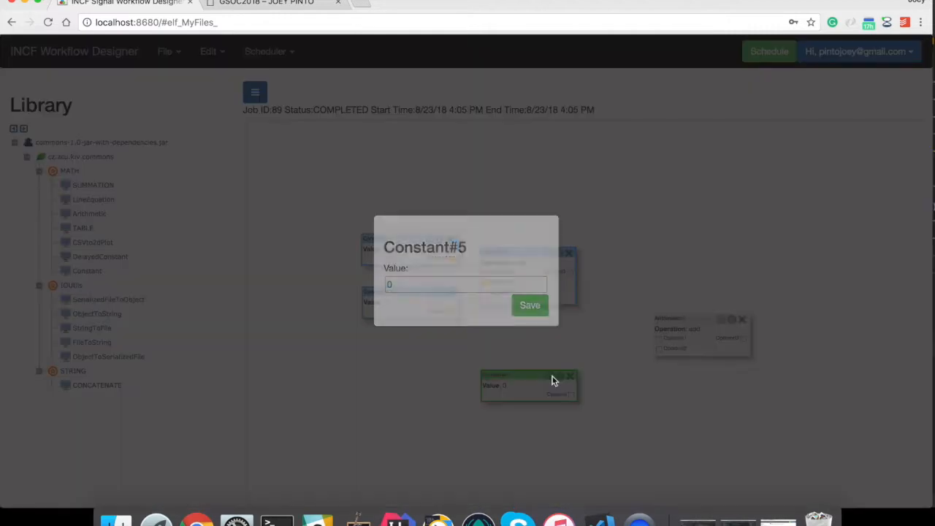
{"action": "type", "text": "2"}
{"action": "left_click", "coordinate": [524, 306]}
- Set the new node to multiply, wire the add output and constant 2 in, and schedule it
{"action": "left_click", "coordinate": [721, 319]}
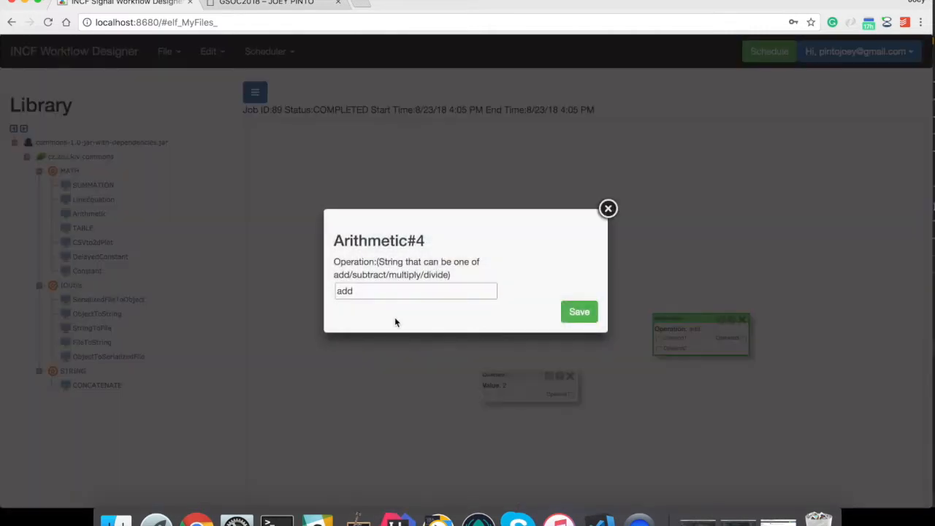
{"action": "double_click", "coordinate": [358, 289]}
{"action": "type", "text": "multiply"}
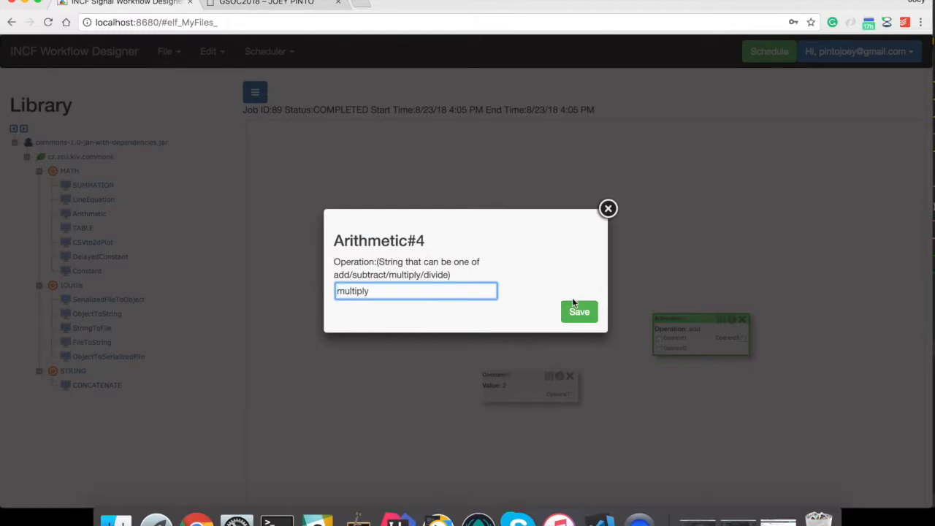
{"action": "left_click", "coordinate": [579, 312]}
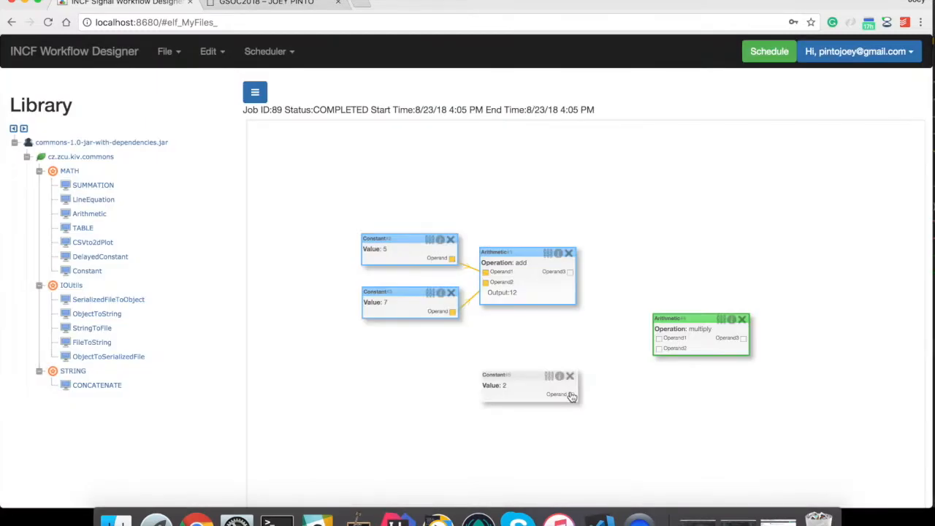
{"action": "left_click_drag", "start_coordinate": [572, 395], "coordinate": [659, 348]}
{"action": "left_click_drag", "start_coordinate": [570, 274], "coordinate": [658, 338]}
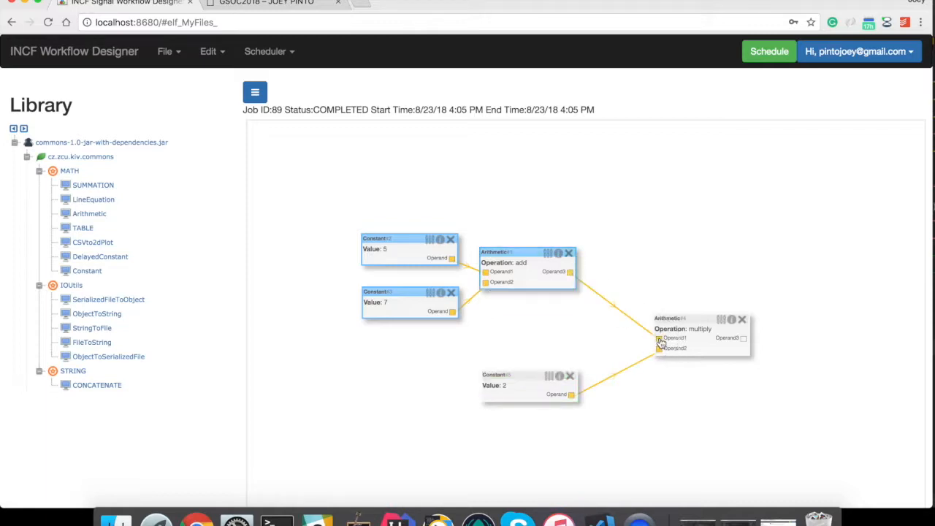
{"action": "left_click", "coordinate": [767, 52]}
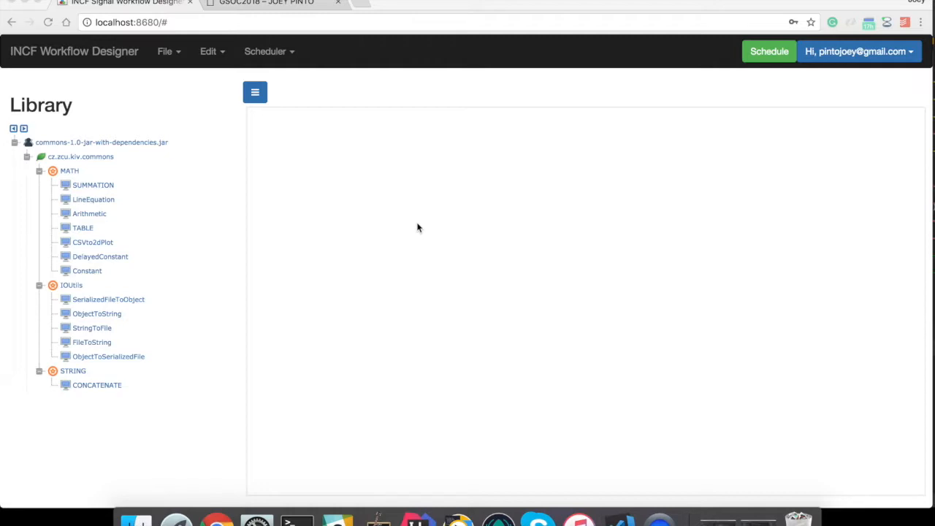
- Add a TABLE node and a Constant of 5 wired to its multiplier input
{"action": "left_click", "coordinate": [81, 229]}
{"action": "left_click_drag", "start_coordinate": [80, 229], "coordinate": [610, 244]}
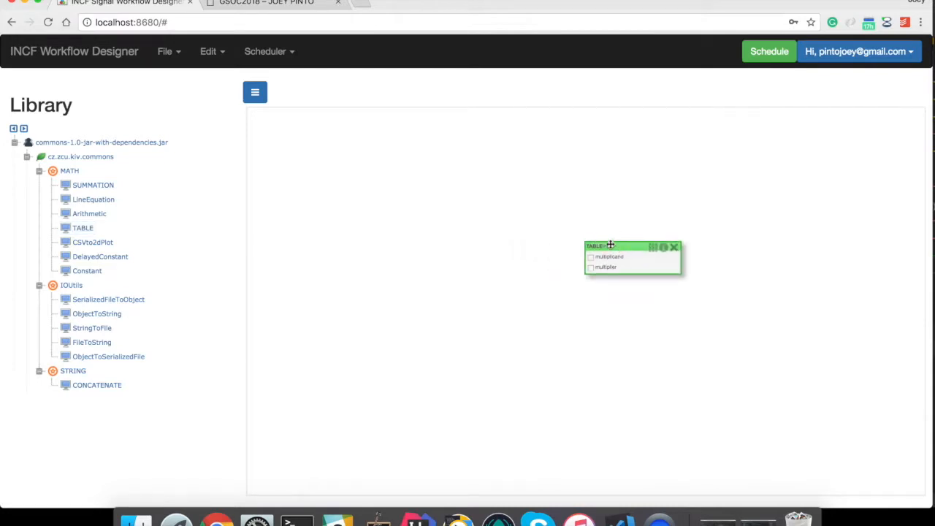
{"action": "left_click_drag", "start_coordinate": [87, 270], "coordinate": [463, 297]}
{"action": "left_click_drag", "start_coordinate": [527, 316], "coordinate": [590, 268]}
{"action": "double_click", "coordinate": [503, 304]}
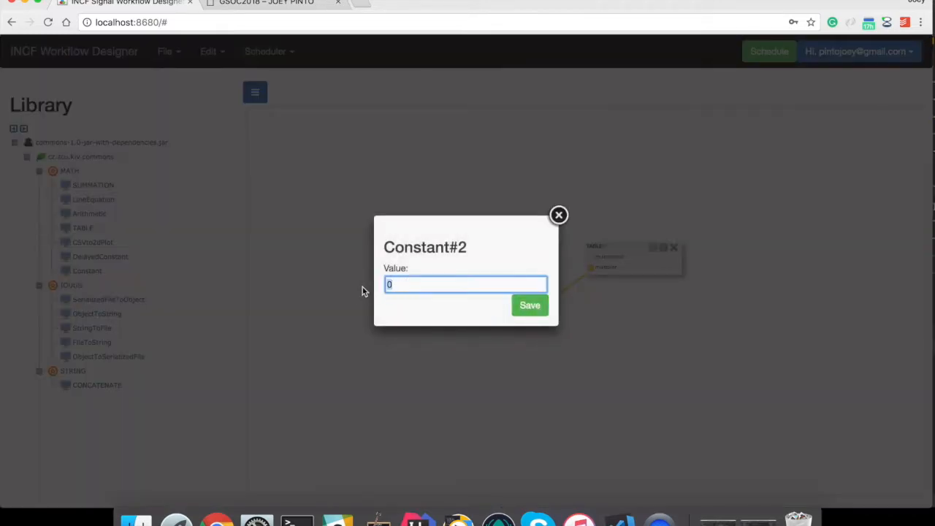
{"action": "type", "text": "5"}
{"action": "left_click", "coordinate": [529, 305]}
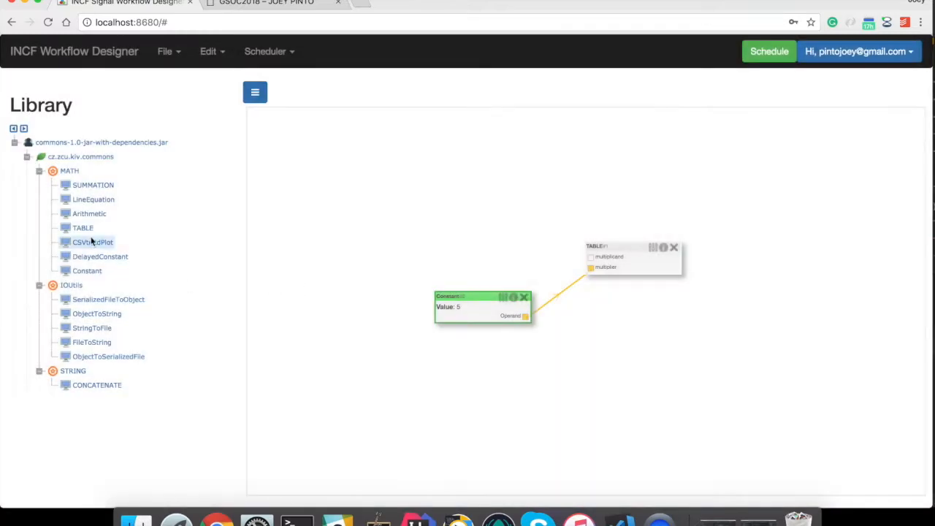
- Add a second Constant of 10 wired to TABLE's multiplicand input
{"action": "left_click_drag", "start_coordinate": [84, 276], "coordinate": [449, 209]}
{"action": "left_click_drag", "start_coordinate": [508, 228], "coordinate": [591, 257]}
{"action": "left_click", "coordinate": [485, 210]}
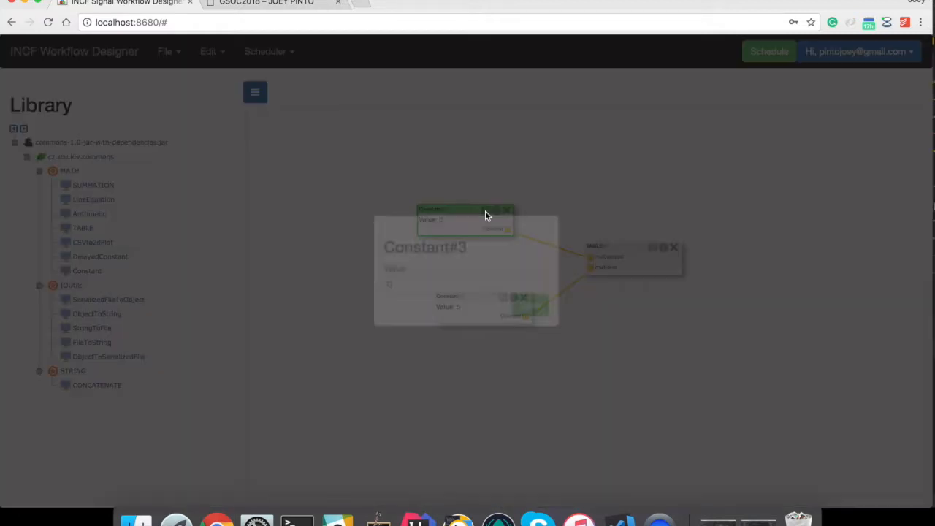
{"action": "left_click", "coordinate": [373, 286]}
{"action": "type", "text": "1"}
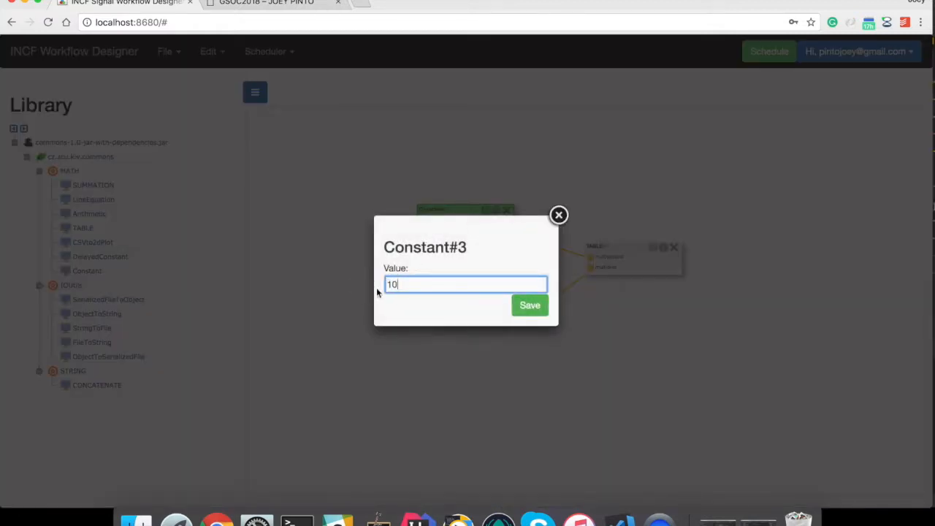
{"action": "left_click", "coordinate": [538, 310]}
- Run the TABLE workflow as job 92 and view the generated table
{"action": "left_click", "coordinate": [770, 52]}
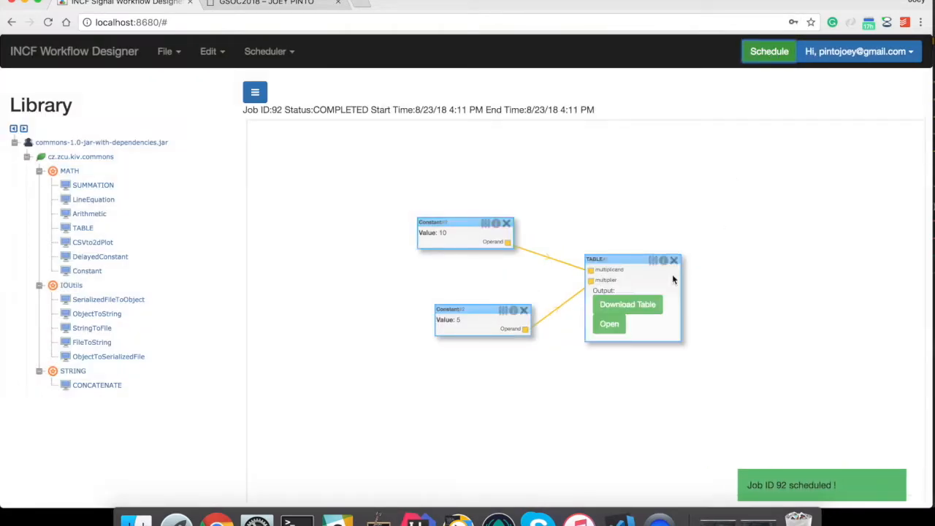
{"action": "left_click", "coordinate": [612, 324]}
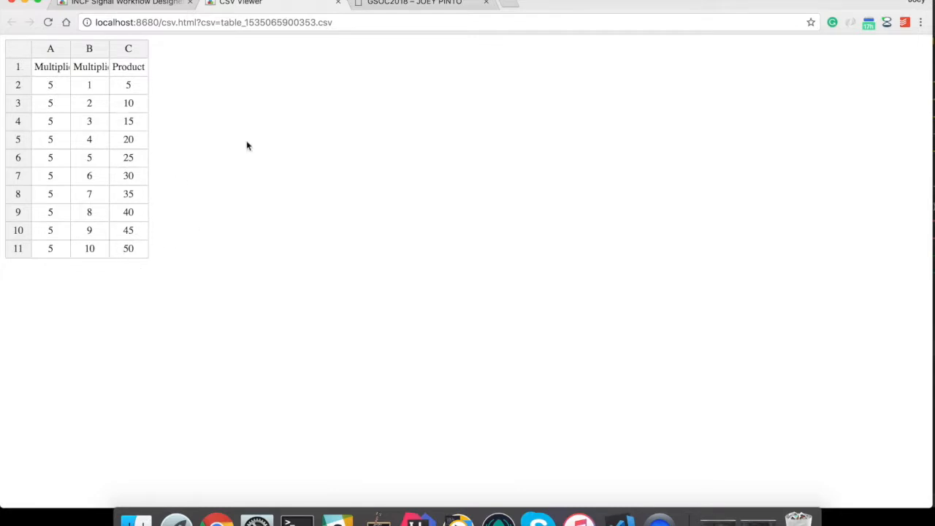
{"action": "left_click", "coordinate": [137, 3]}
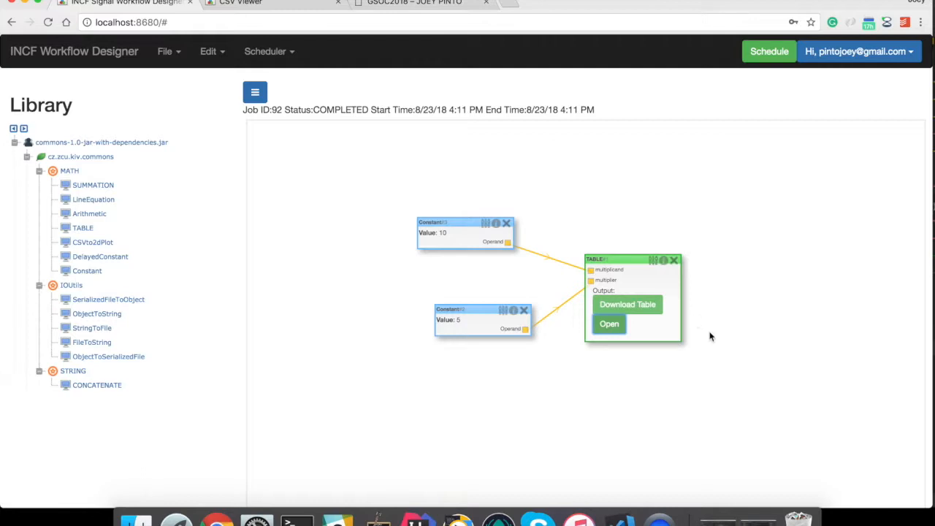
- Download the table as a CSV to the Downloads folder and open it
{"action": "left_click", "coordinate": [636, 308]}
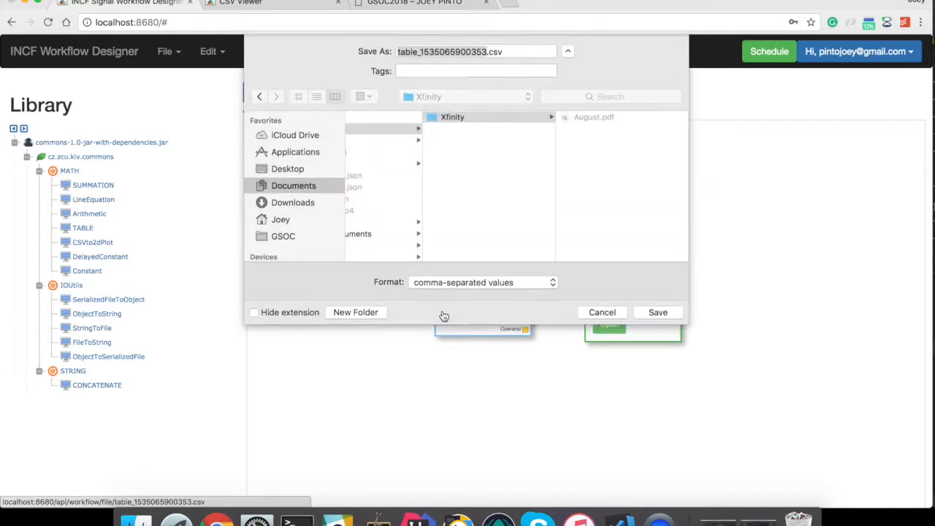
{"action": "left_click", "coordinate": [285, 205]}
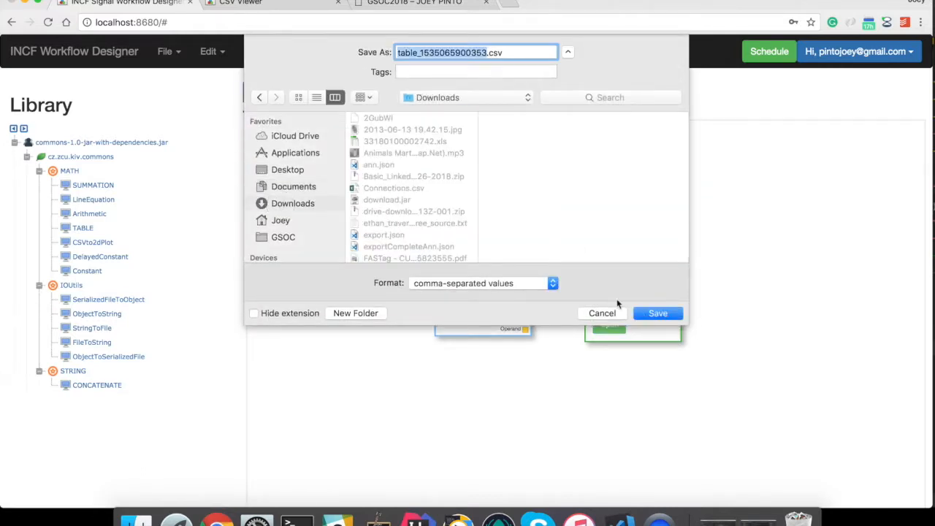
{"action": "left_click", "coordinate": [658, 314]}
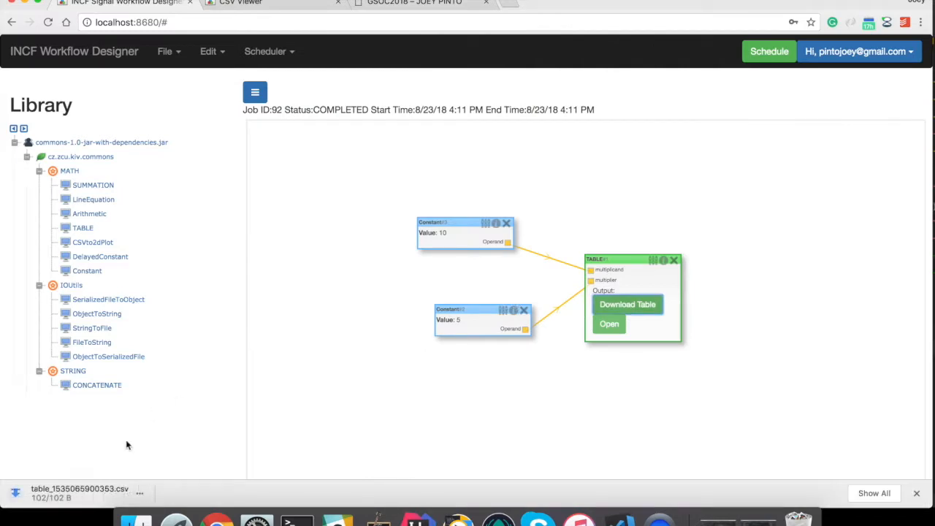
{"action": "left_click", "coordinate": [66, 493]}
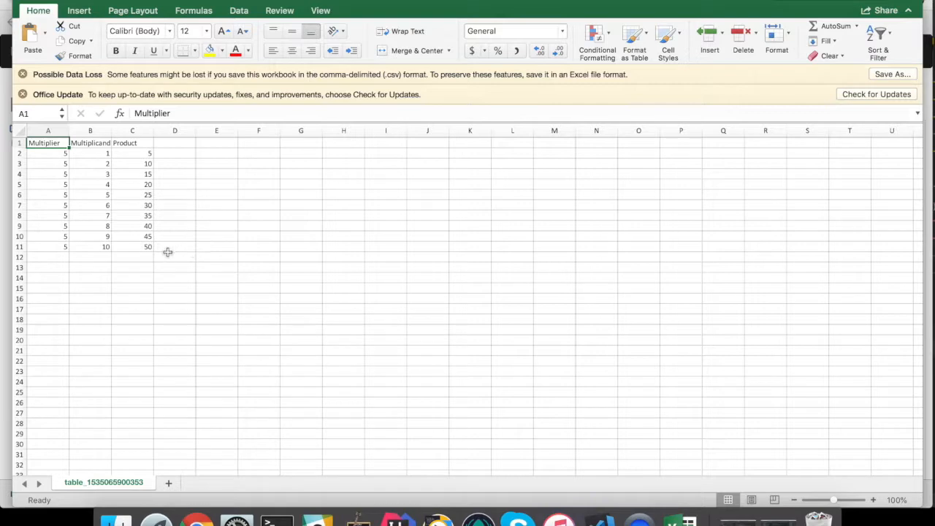
- Minimize Excel after reviewing the 5–50 product table to return to the designer
{"action": "left_click", "coordinate": [41, 3]}
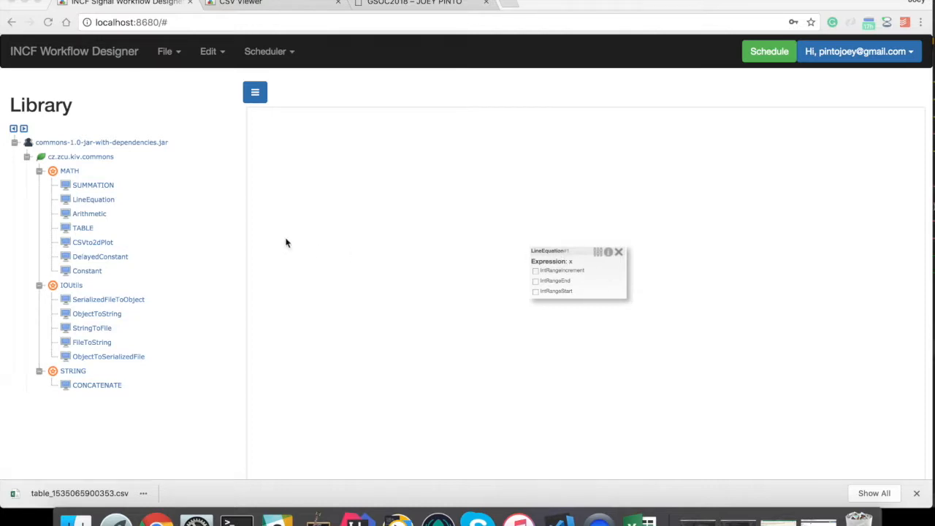
- Add three Constant nodes to the canvas and arrange them in a column
{"action": "left_click", "coordinate": [77, 271]}
{"action": "left_click_drag", "start_coordinate": [77, 272], "coordinate": [406, 210]}
{"action": "left_click_drag", "start_coordinate": [103, 274], "coordinate": [437, 282]}
{"action": "left_click_drag", "start_coordinate": [69, 273], "coordinate": [427, 356]}
{"action": "left_click_drag", "start_coordinate": [437, 280], "coordinate": [403, 278]}
{"action": "left_click_drag", "start_coordinate": [435, 352], "coordinate": [414, 346]}
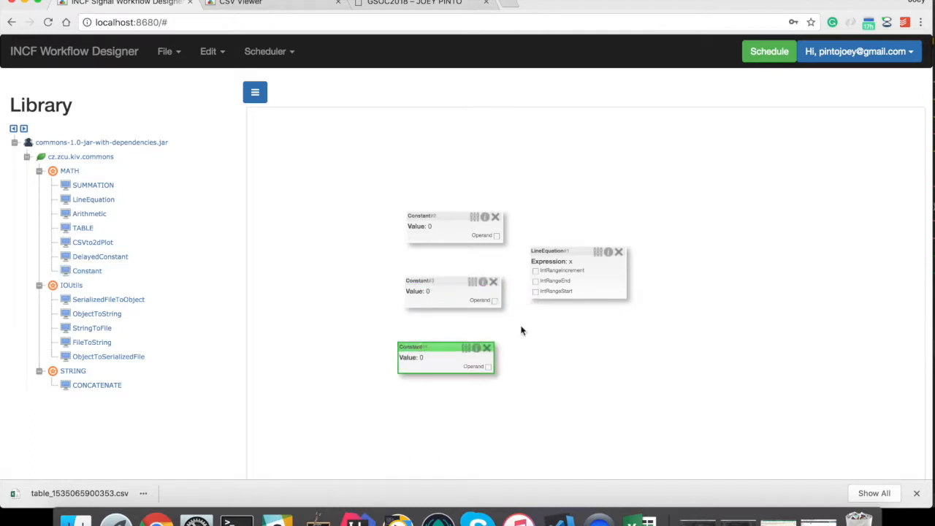
- Set the LineEquation expression to x^2
{"action": "left_click", "coordinate": [598, 254]}
{"action": "left_click", "coordinate": [400, 269]}
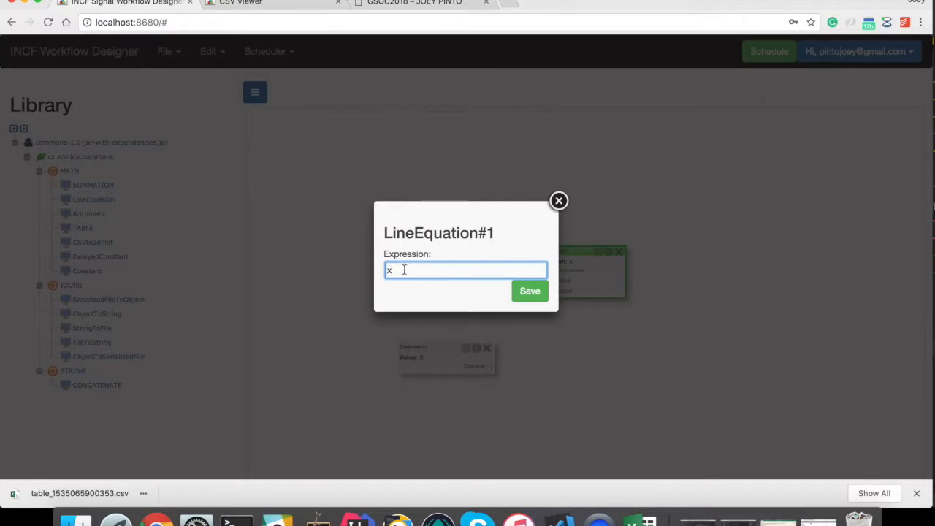
{"action": "type", "text": "x^2"}
{"action": "left_click", "coordinate": [529, 290]}
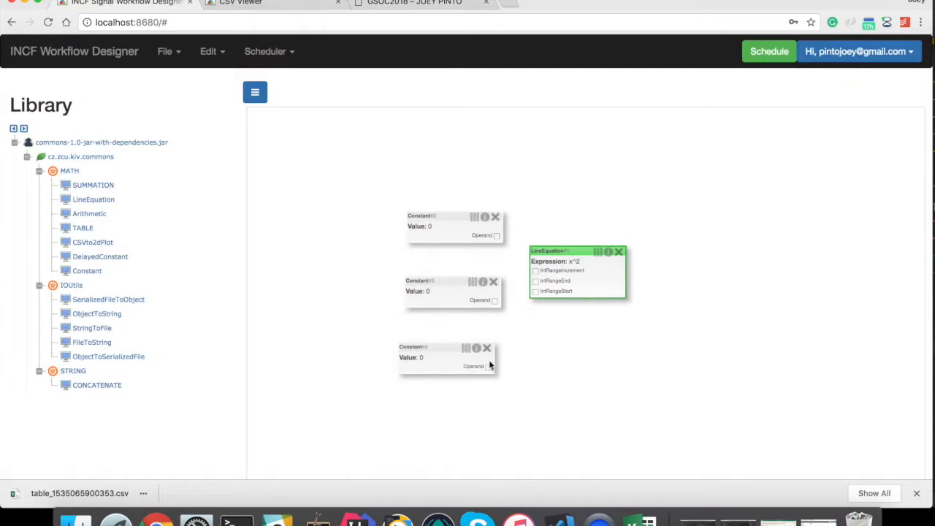
- Wire IntRangeStart and IntRangeEnd to two Constants, giving the end constant the value 10
{"action": "left_click_drag", "start_coordinate": [535, 291], "coordinate": [488, 367]}
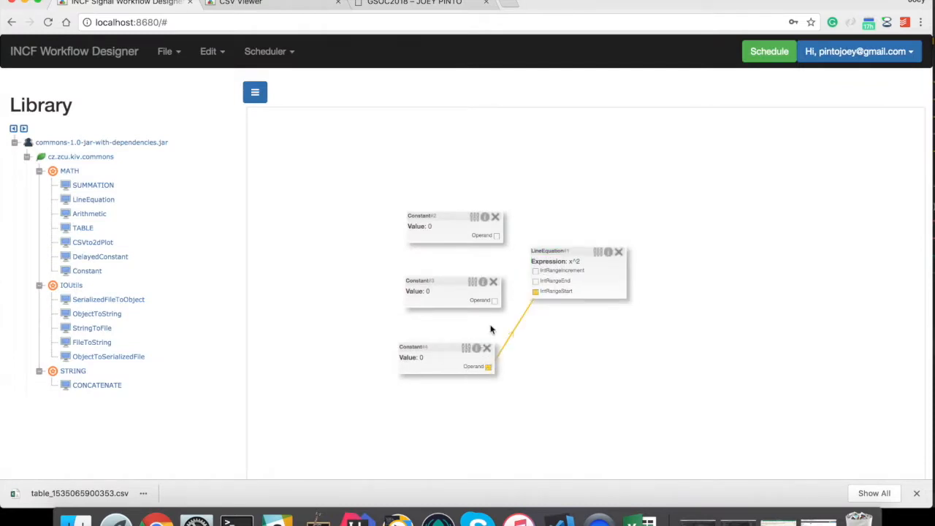
{"action": "left_click_drag", "start_coordinate": [535, 284], "coordinate": [494, 300]}
{"action": "left_click", "coordinate": [473, 283]}
{"action": "left_click", "coordinate": [403, 270]}
{"action": "type", "text": "10"}
{"action": "left_click", "coordinate": [532, 291]}
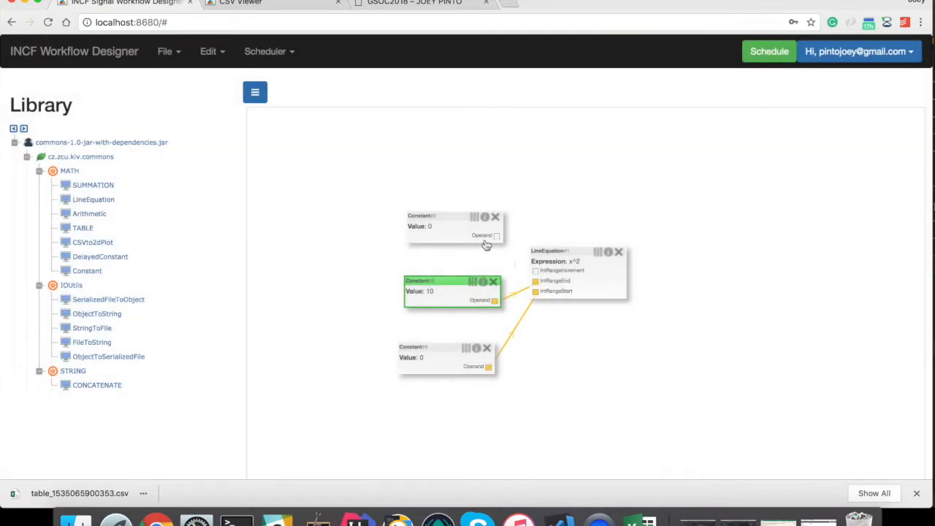
- Feed IntRangeIncrement from a Constant set to 1 and schedule the workflow as job 93
{"action": "left_click_drag", "start_coordinate": [534, 270], "coordinate": [497, 237]}
{"action": "left_click", "coordinate": [483, 217]}
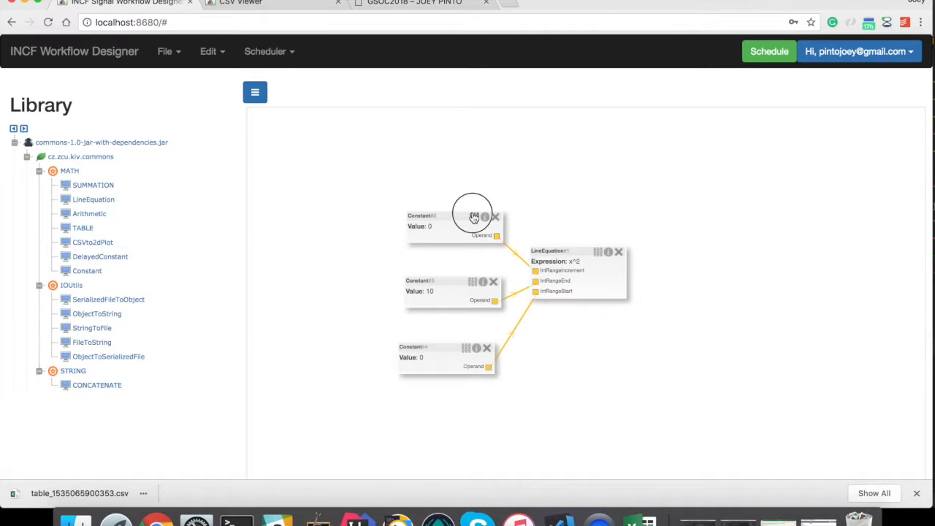
{"action": "double_click", "coordinate": [381, 270]}
{"action": "type", "text": "1"}
{"action": "left_click", "coordinate": [530, 290]}
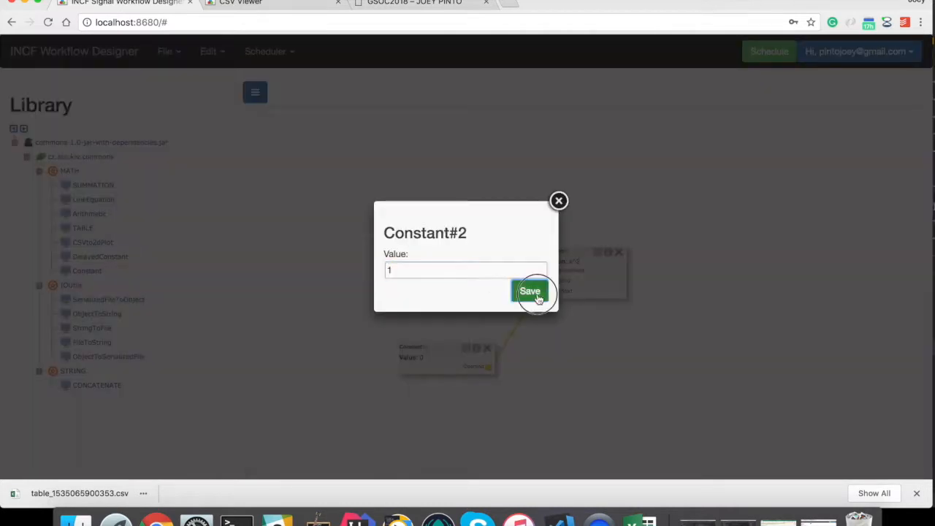
{"action": "left_click", "coordinate": [770, 59]}
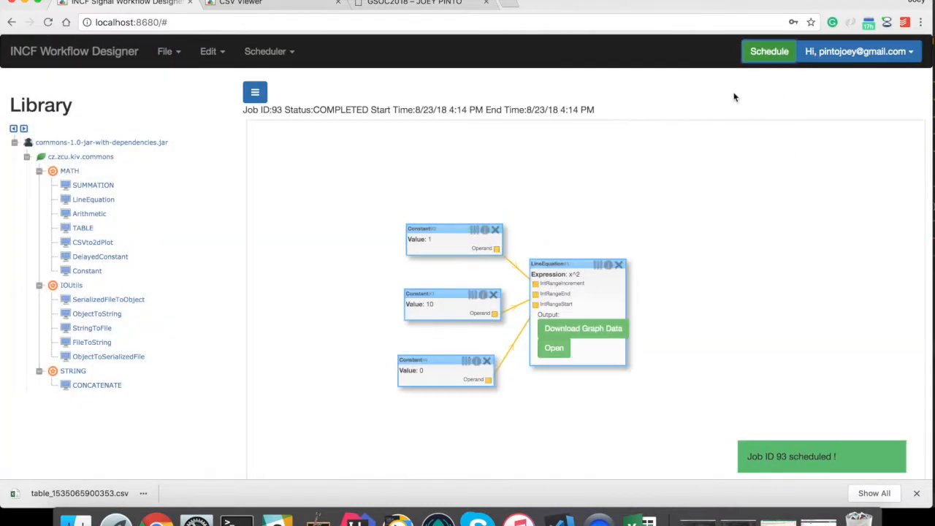
- View the y=x^2 plot (0 at x=0 up to 81 at x=9) in Graph Viewer, then close its tab
{"action": "left_click", "coordinate": [554, 348]}
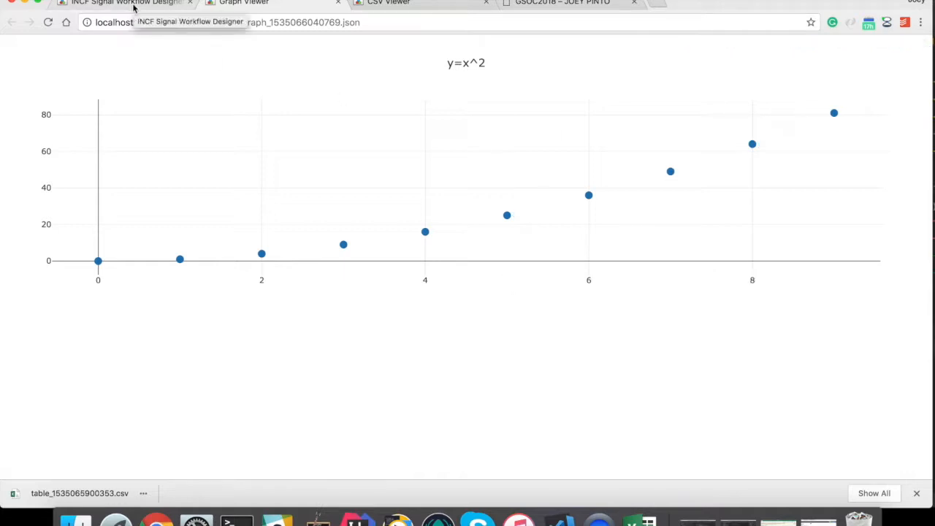
{"action": "left_click", "coordinate": [369, 22]}
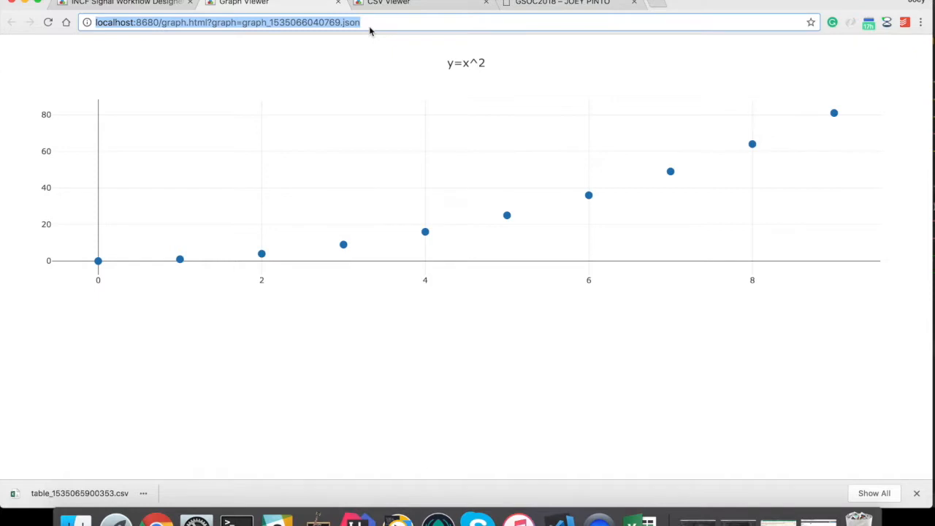
{"action": "left_click", "coordinate": [110, 374]}
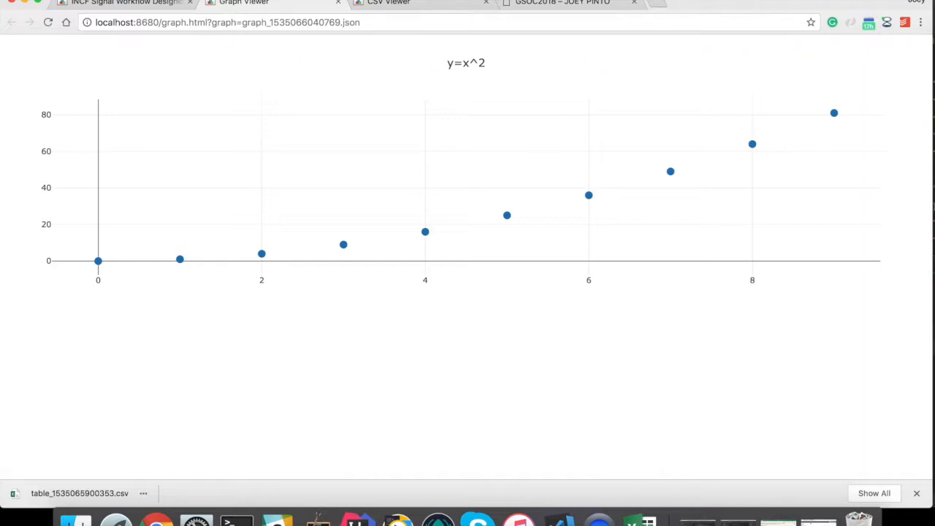
{"action": "key", "text": "super+w"}
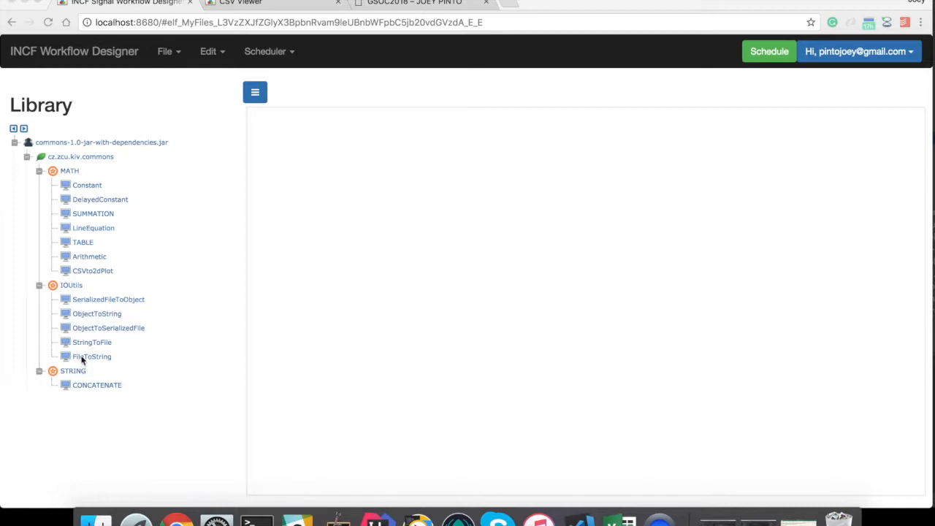
- Add a FileToString block and browse the Shared folder for its input file
{"action": "left_click_drag", "start_coordinate": [82, 357], "coordinate": [517, 245]}
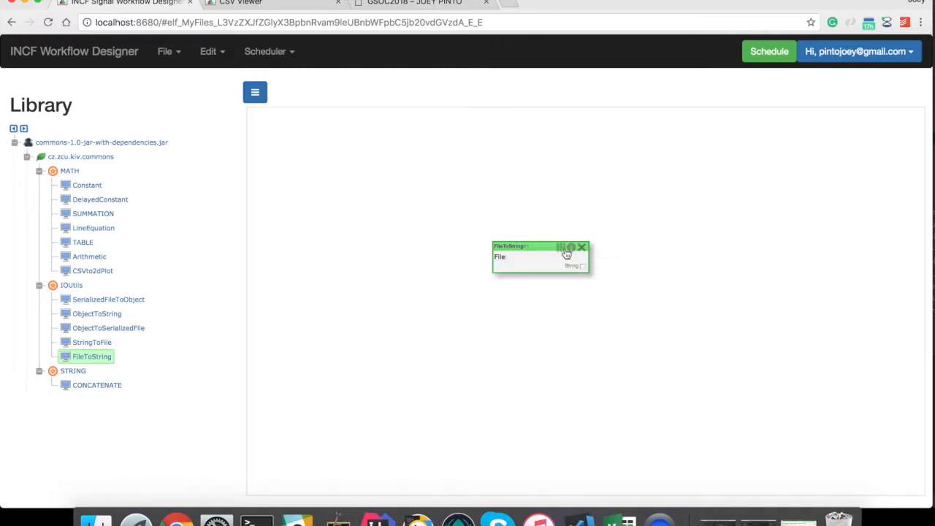
{"action": "left_click", "coordinate": [560, 246]}
{"action": "left_click", "coordinate": [436, 287]}
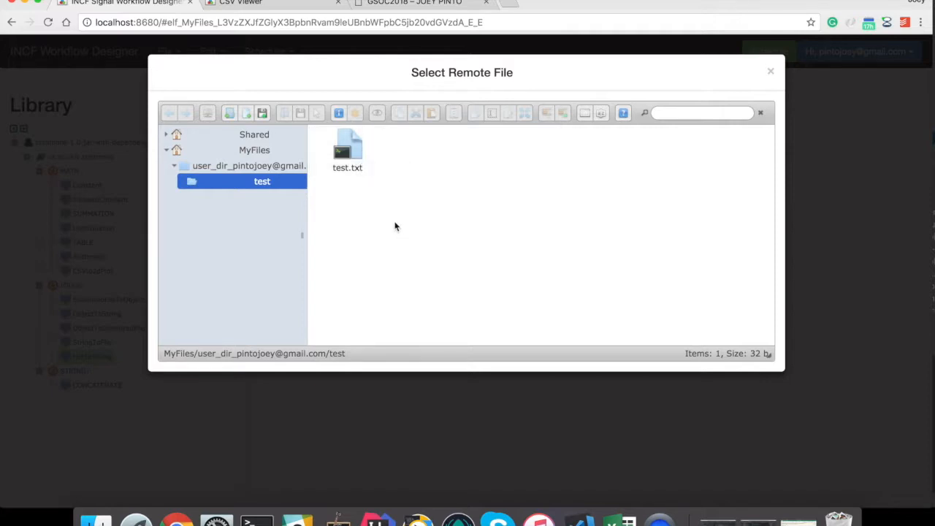
{"action": "left_click", "coordinate": [256, 136]}
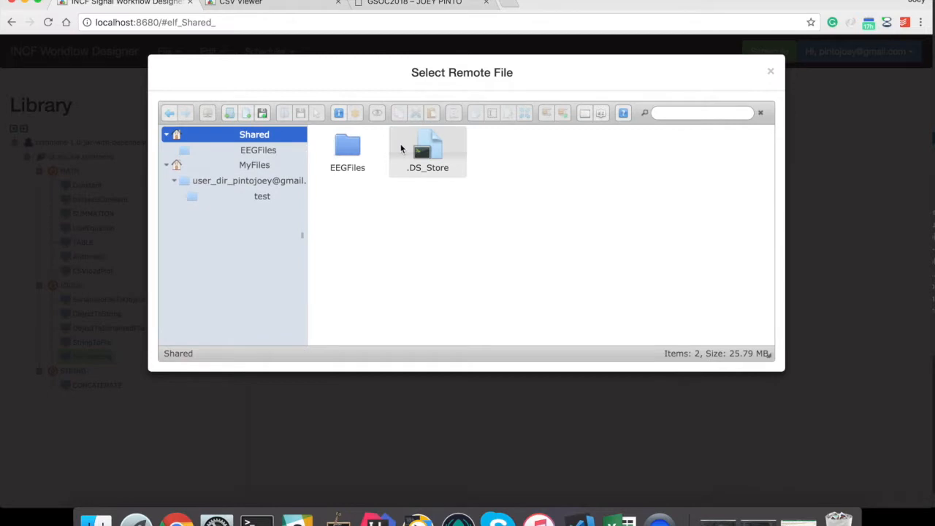
- Upload the local test.txt into the Shared folder
{"action": "right_click", "coordinate": [409, 274]}
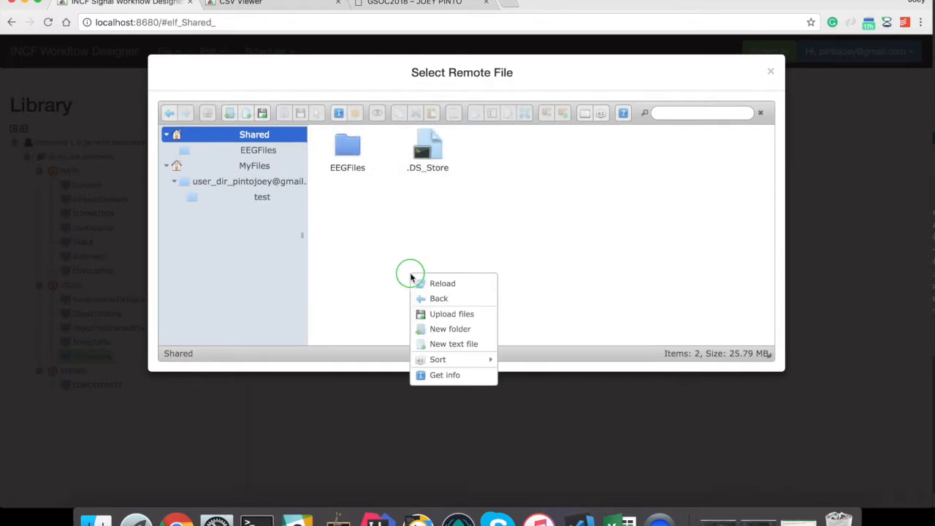
{"action": "left_click", "coordinate": [445, 314]}
{"action": "left_click", "coordinate": [441, 257]}
{"action": "double_click", "coordinate": [317, 222]}
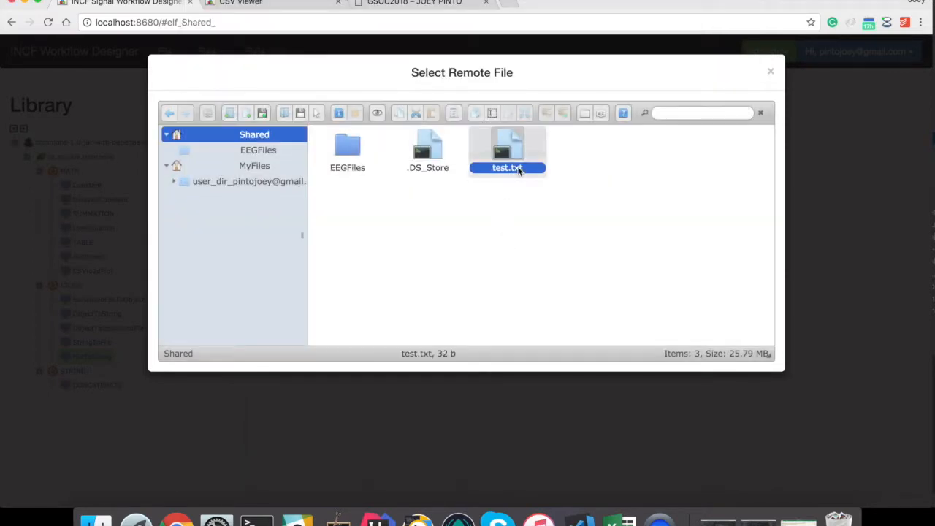
- Set FileToString to read Shared/test.txt, save, and run it as a job
{"action": "double_click", "coordinate": [514, 161]}
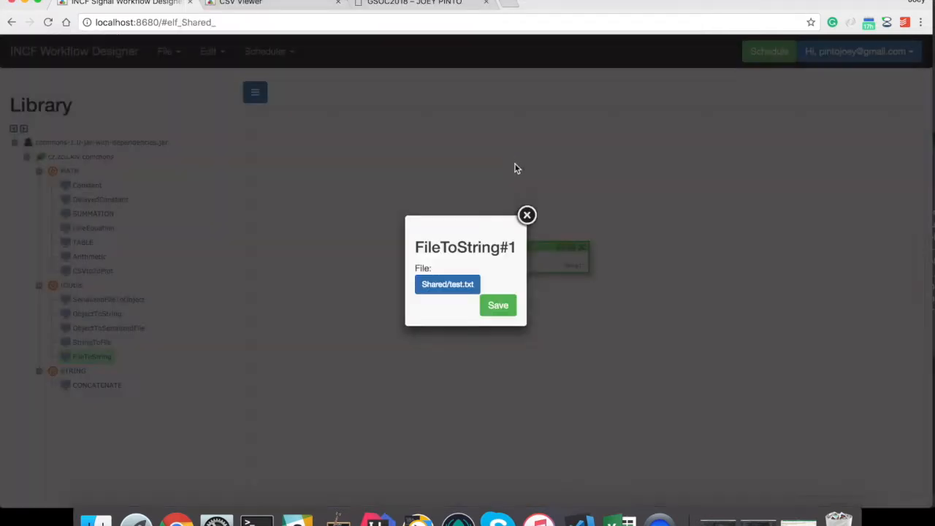
{"action": "left_click", "coordinate": [499, 306]}
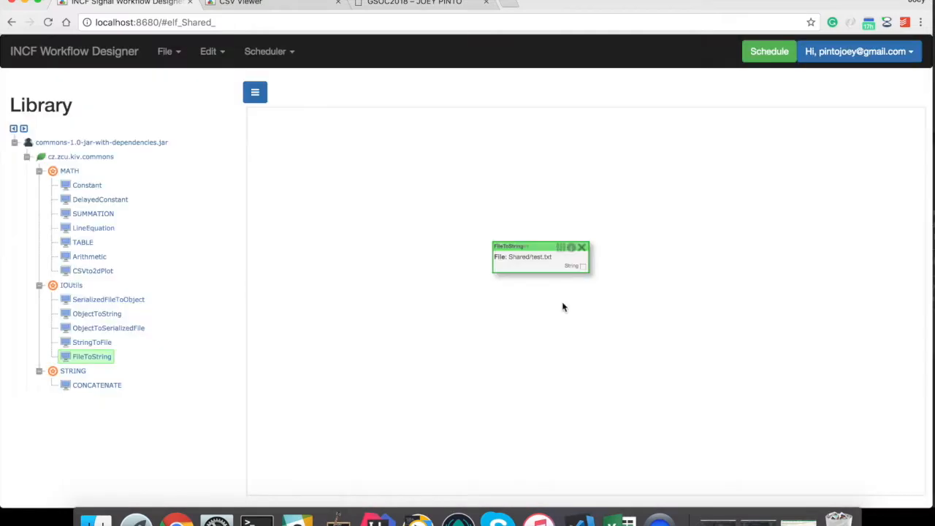
{"action": "left_click", "coordinate": [766, 53]}
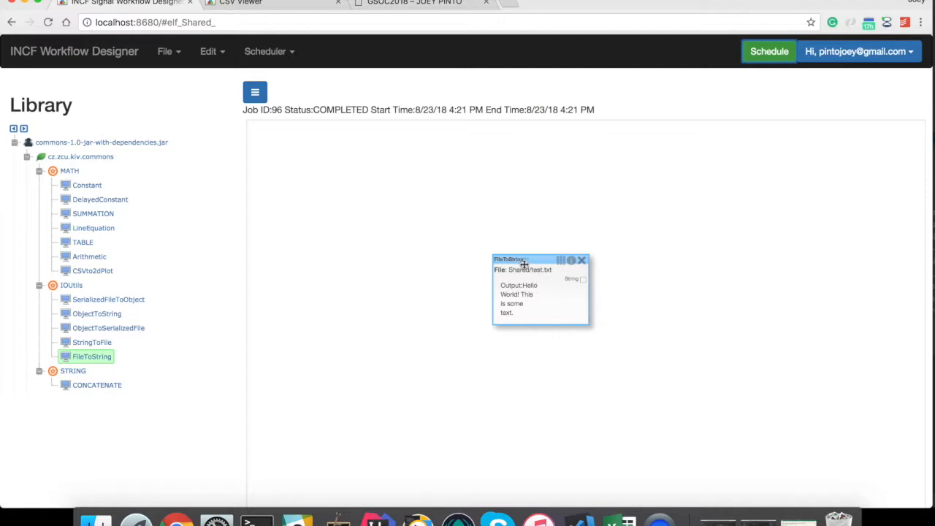
- Move FileToString aside and add a StringToFile block fed by its String output
{"action": "left_click", "coordinate": [528, 260]}
{"action": "left_click_drag", "start_coordinate": [528, 260], "coordinate": [443, 230]}
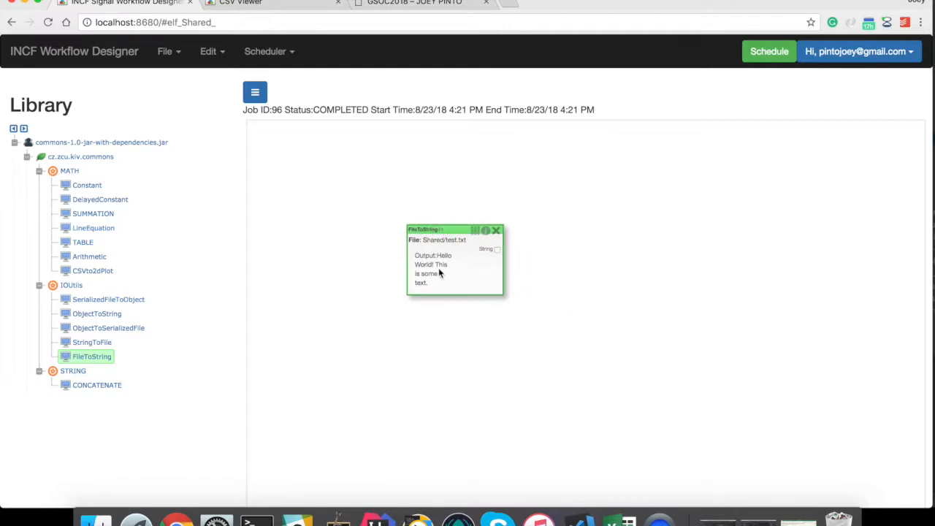
{"action": "left_click", "coordinate": [86, 342]}
{"action": "left_click_drag", "start_coordinate": [85, 342], "coordinate": [626, 242]}
{"action": "left_click_drag", "start_coordinate": [497, 249], "coordinate": [600, 252]}
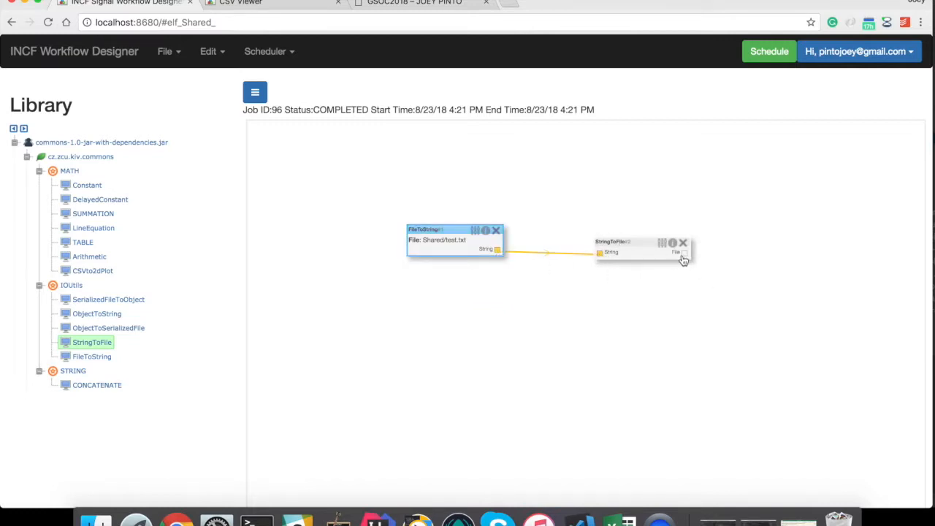
- Run the two-node workflow as job 97 and download StringToFile's .tmp output to Downloads
{"action": "left_click", "coordinate": [768, 58]}
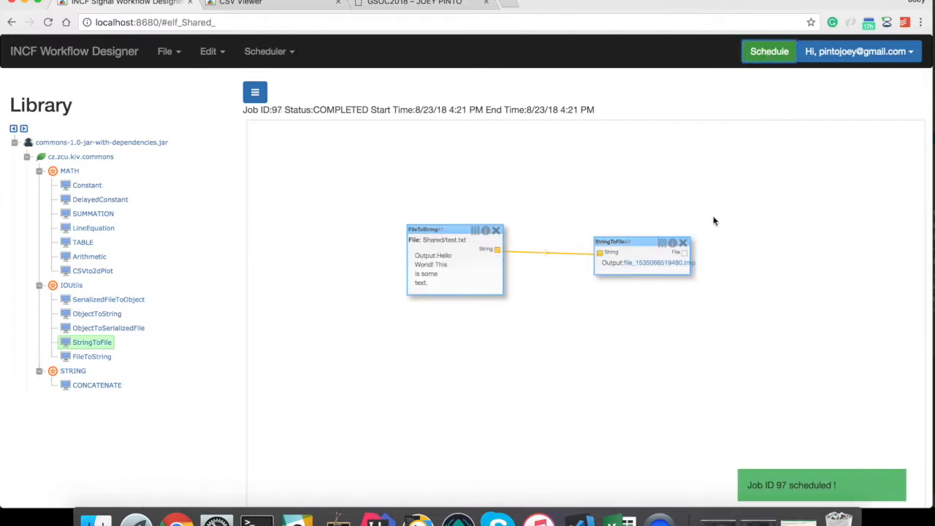
{"action": "left_click", "coordinate": [648, 267]}
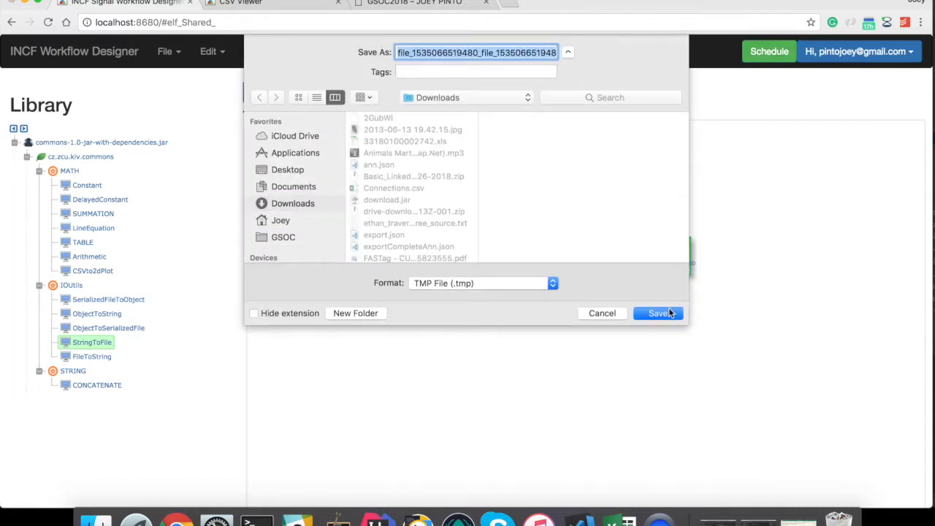
{"action": "left_click", "coordinate": [657, 313]}
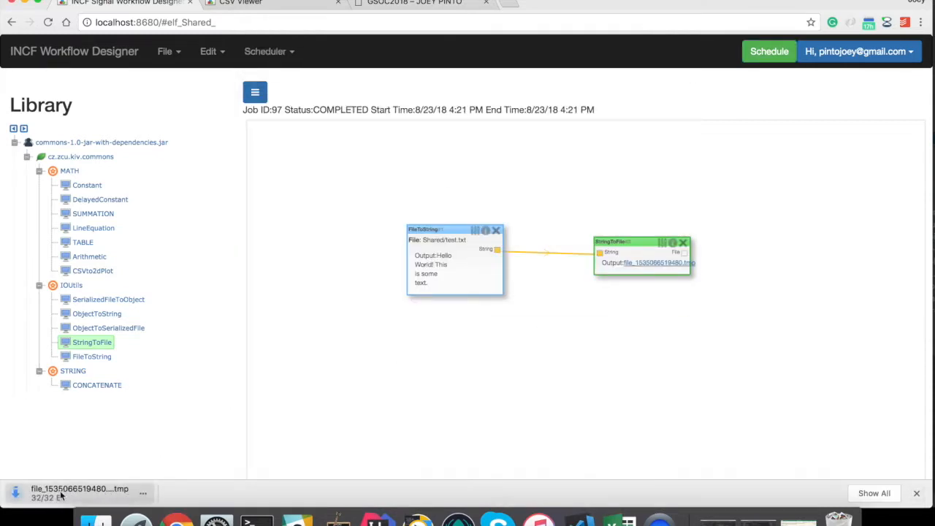
{"action": "left_click", "coordinate": [71, 494]}
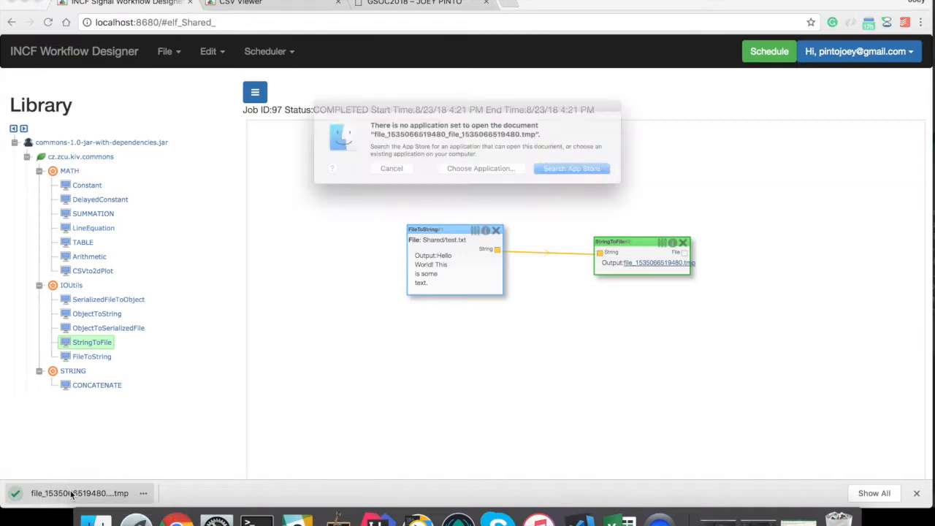
- Open the downloaded .tmp file with TextEdit
{"action": "left_click", "coordinate": [474, 175]}
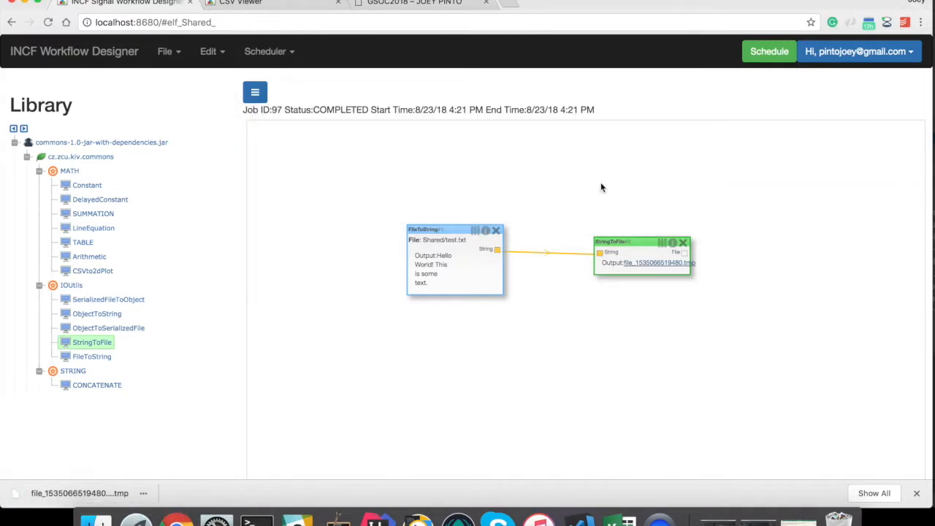
{"action": "scroll", "coordinate": [438, 172], "scroll_direction": "down", "scroll_amount": 10}
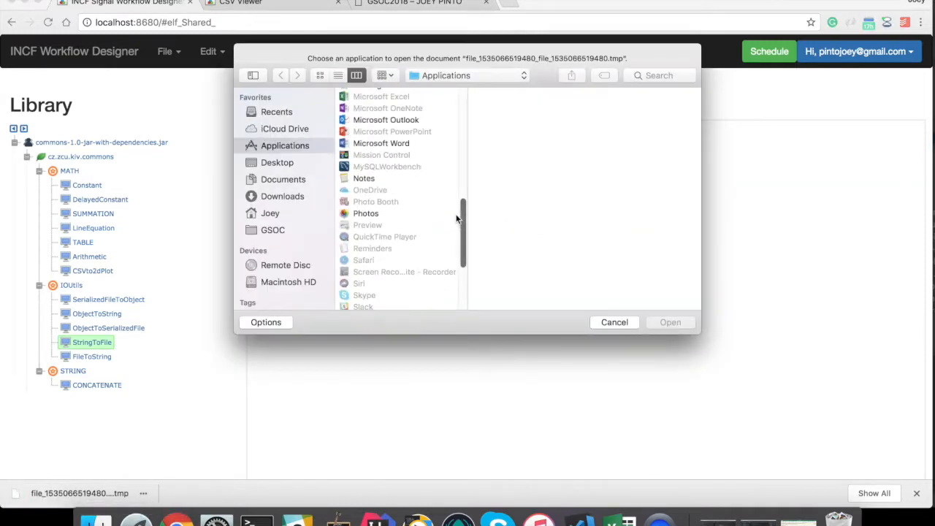
{"action": "scroll", "coordinate": [406, 210], "scroll_direction": "down", "scroll_amount": 5}
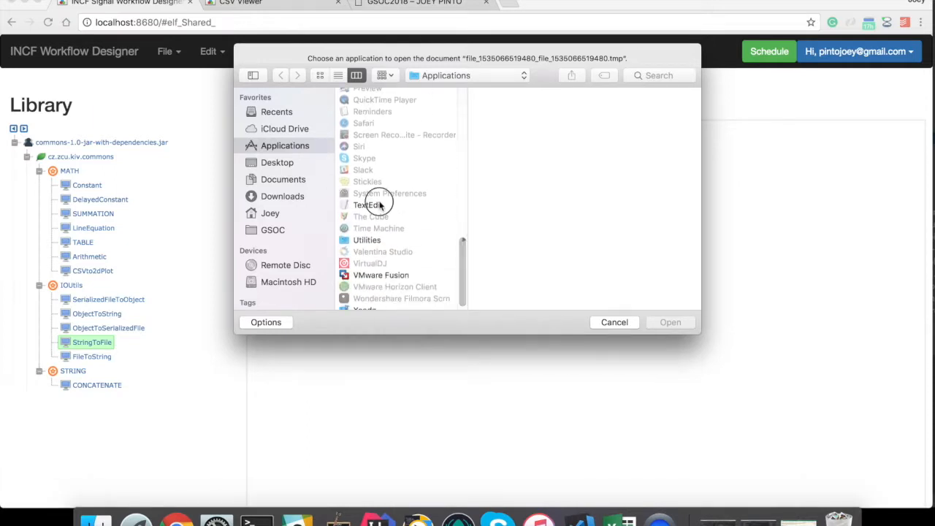
{"action": "left_click", "coordinate": [376, 205]}
{"action": "left_click", "coordinate": [671, 324]}
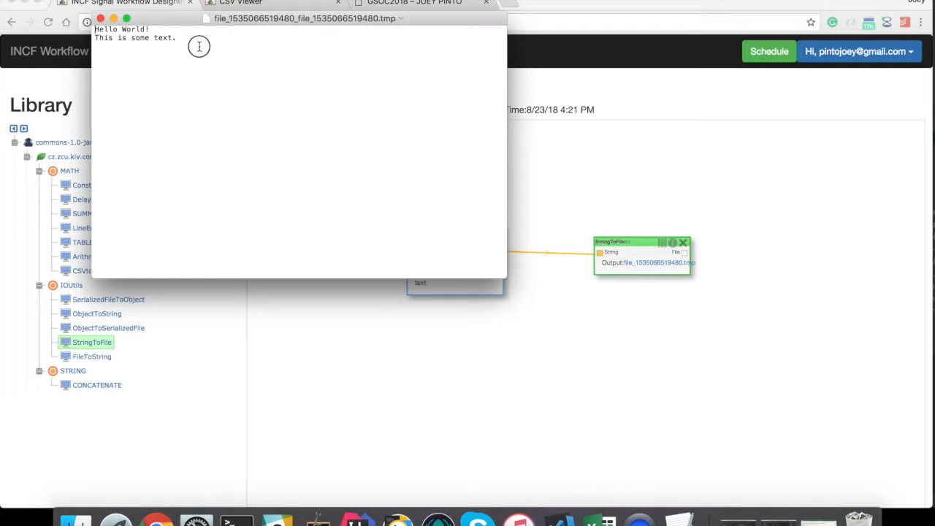
- Check the 'Hello World! This is some text.' output in TextEdit and close the window
{"action": "left_click_drag", "start_coordinate": [198, 44], "coordinate": [98, 31]}
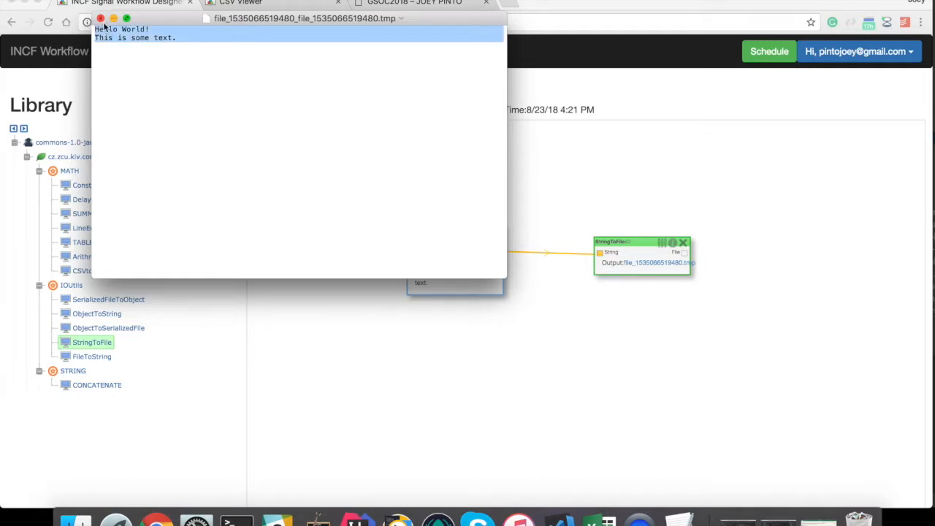
{"action": "left_click", "coordinate": [100, 17]}
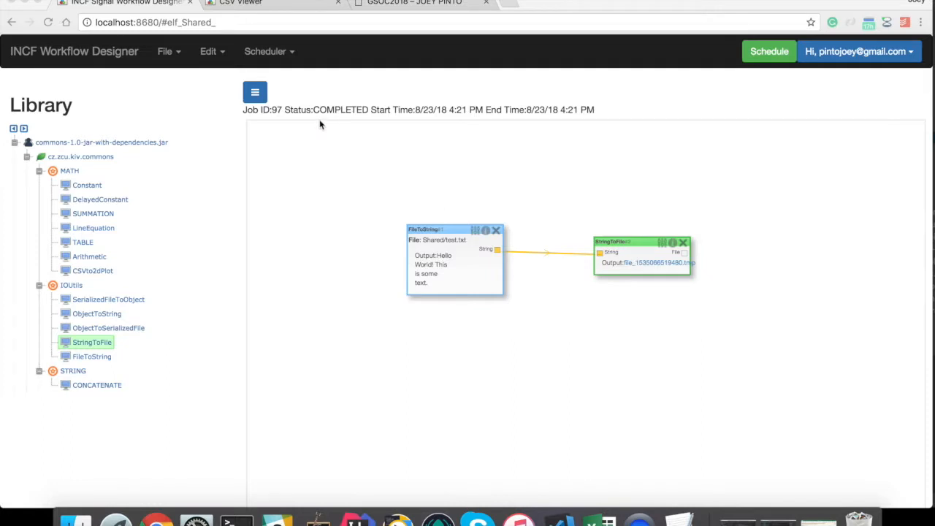
- Open Browse Remote and go through Shared and MyFiles into the user folder containing test and test2
{"action": "left_click", "coordinate": [173, 57]}
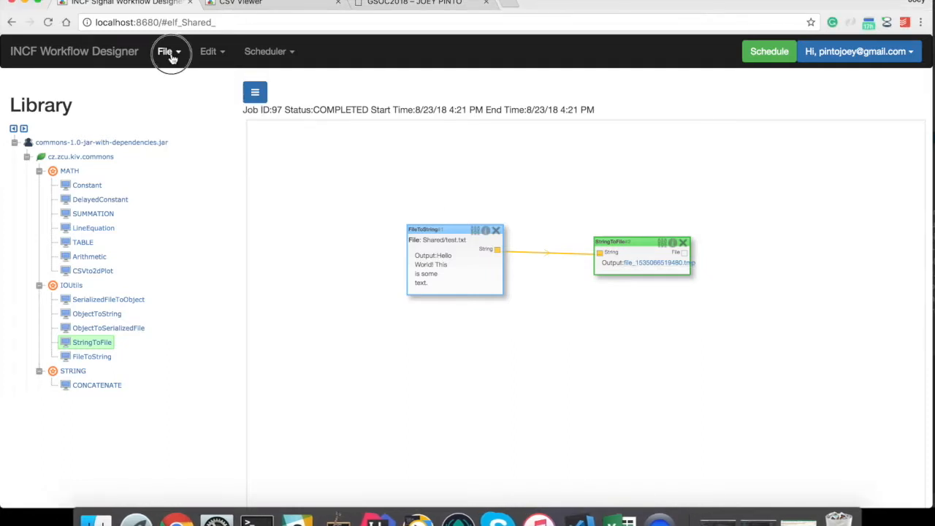
{"action": "left_click", "coordinate": [194, 154]}
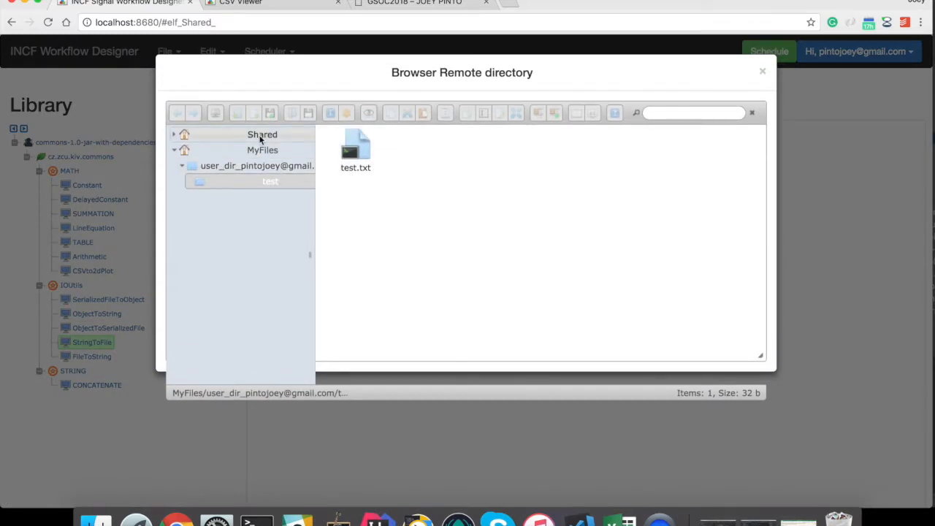
{"action": "left_click", "coordinate": [261, 136]}
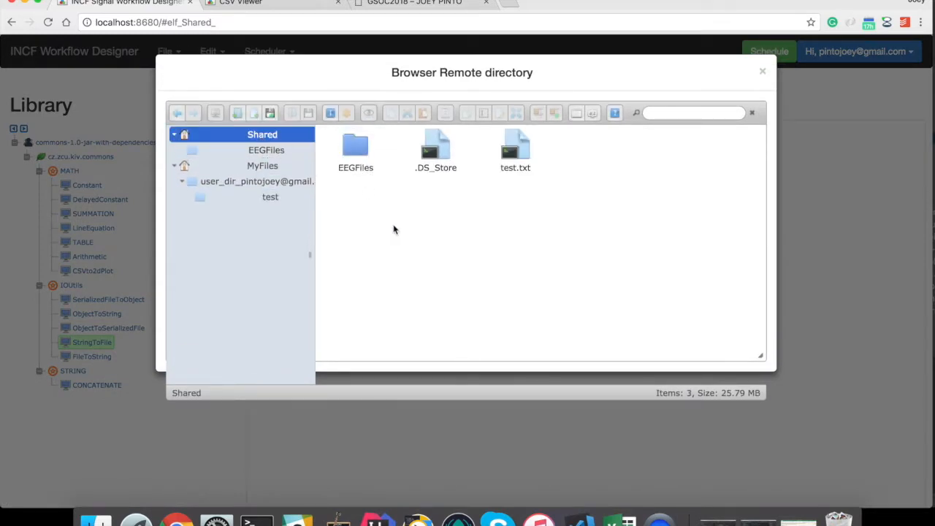
{"action": "left_click", "coordinate": [261, 166]}
{"action": "left_click", "coordinate": [352, 149]}
{"action": "double_click", "coordinate": [353, 150]}
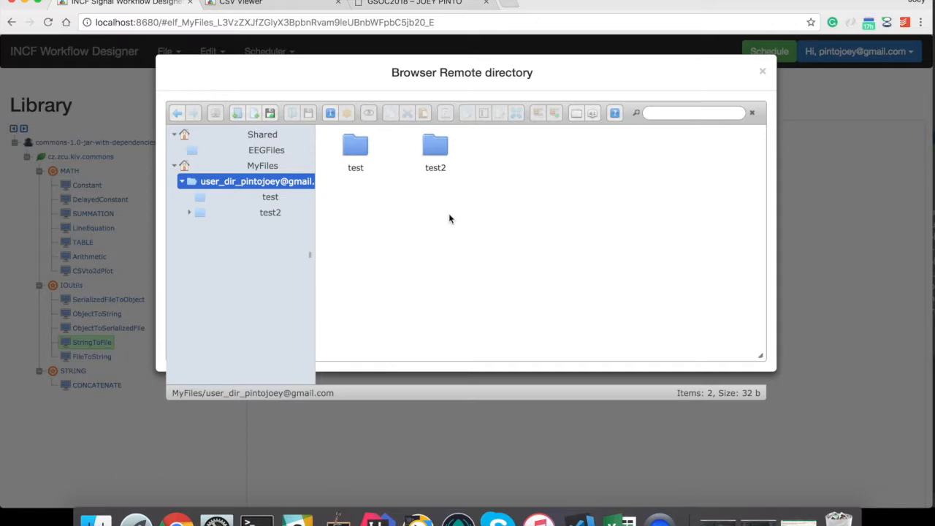
{"action": "right_click", "coordinate": [449, 217]}
{"action": "left_click", "coordinate": [388, 198]}
- Close the remote browser and load the saved delay.json workflow
{"action": "left_click", "coordinate": [763, 71]}
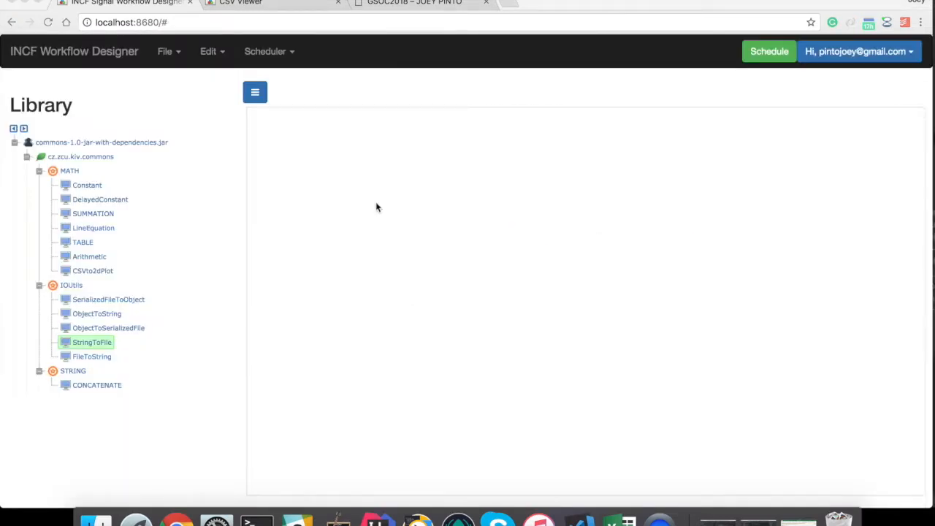
{"action": "left_click", "coordinate": [170, 54]}
{"action": "left_click", "coordinate": [169, 54]}
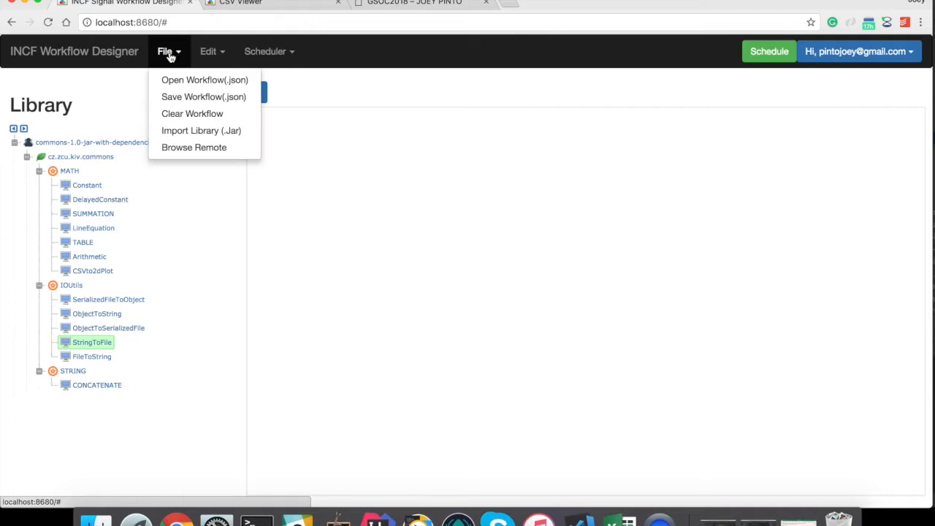
{"action": "left_click", "coordinate": [196, 81]}
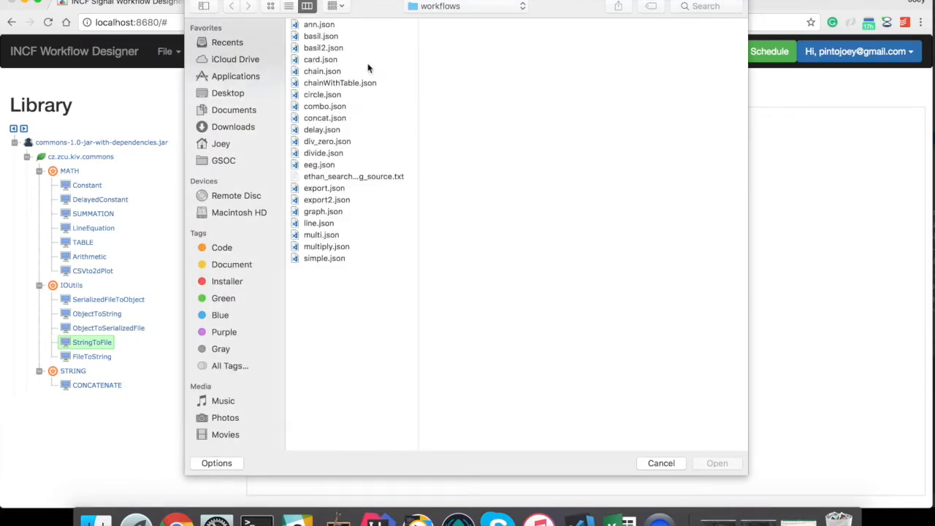
{"action": "double_click", "coordinate": [321, 130]}
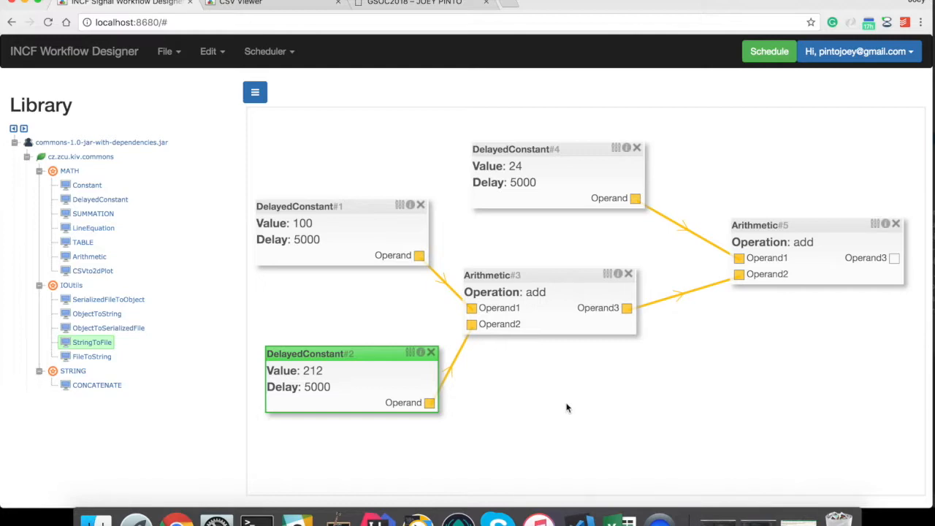
{"action": "left_click", "coordinate": [542, 402]}
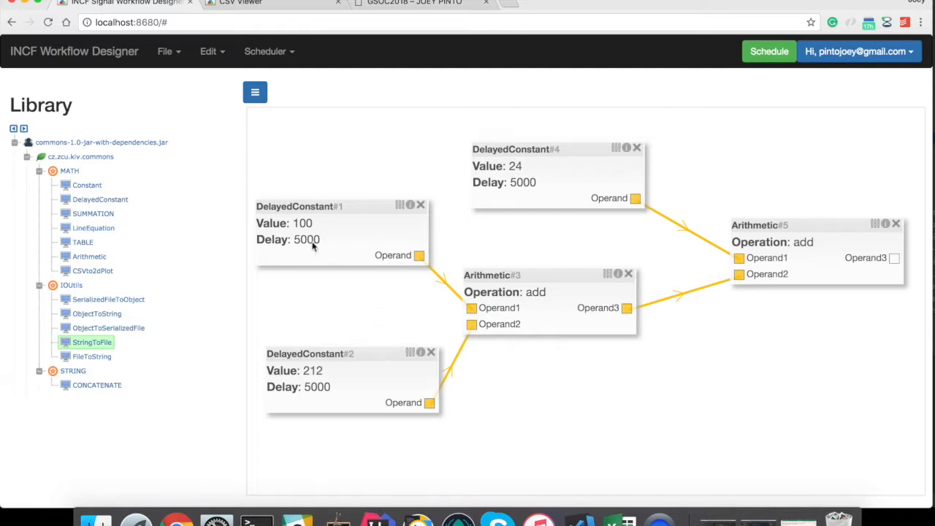
{"action": "left_click", "coordinate": [399, 206]}
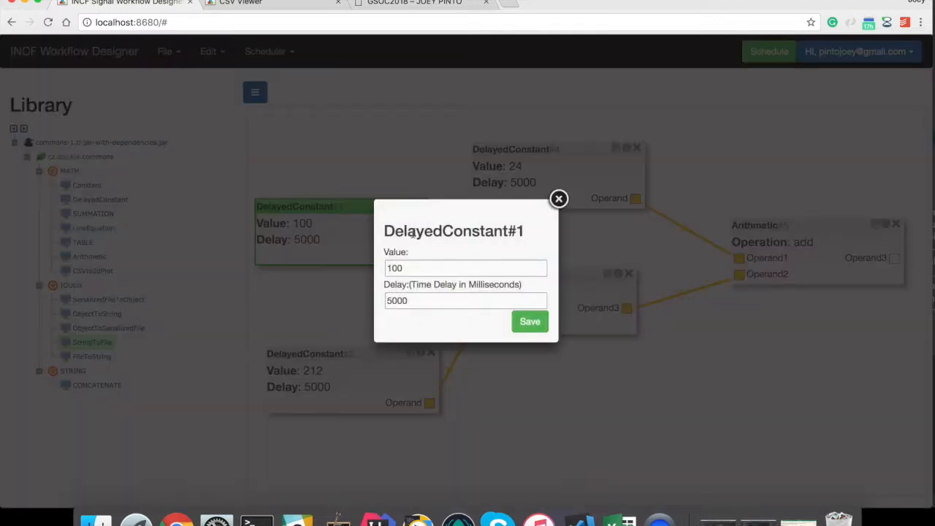
{"action": "mouse_move", "coordinate": [556, 200]}
{"action": "left_mouse_down"}
{"action": "mouse_move", "coordinate": [555, 225]}
{"action": "mouse_move", "coordinate": [558, 203]}
{"action": "left_mouse_up"}
{"action": "left_click", "coordinate": [558, 198]}
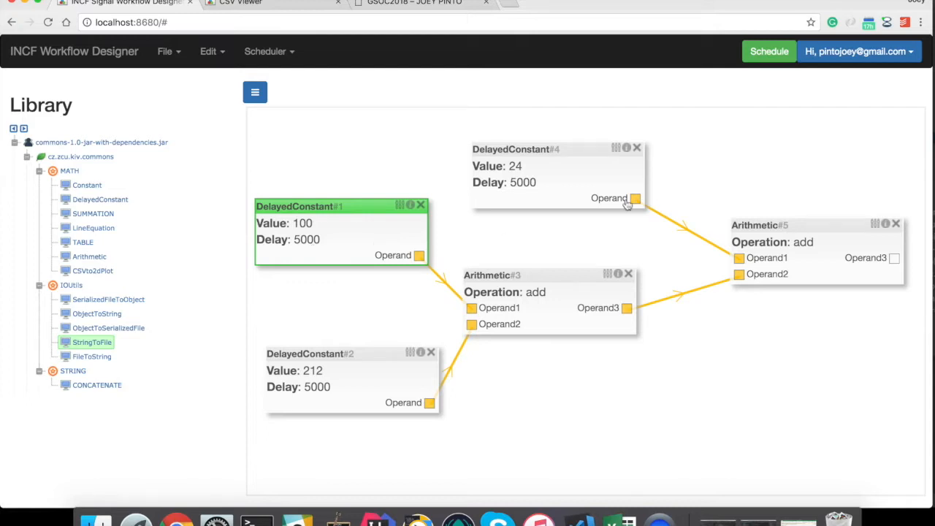
- Run the delay workflow for outputs 312 and 336, then queue it repeatedly as jobs 99–105
{"action": "left_click", "coordinate": [763, 55]}
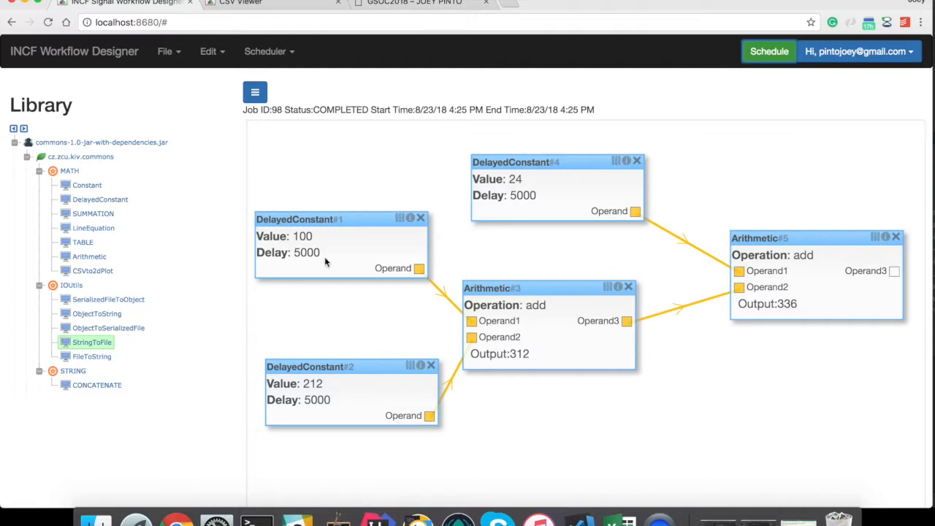
{"action": "left_click", "coordinate": [769, 53]}
{"action": "left_click", "coordinate": [756, 56]}
{"action": "left_click", "coordinate": [756, 56]}
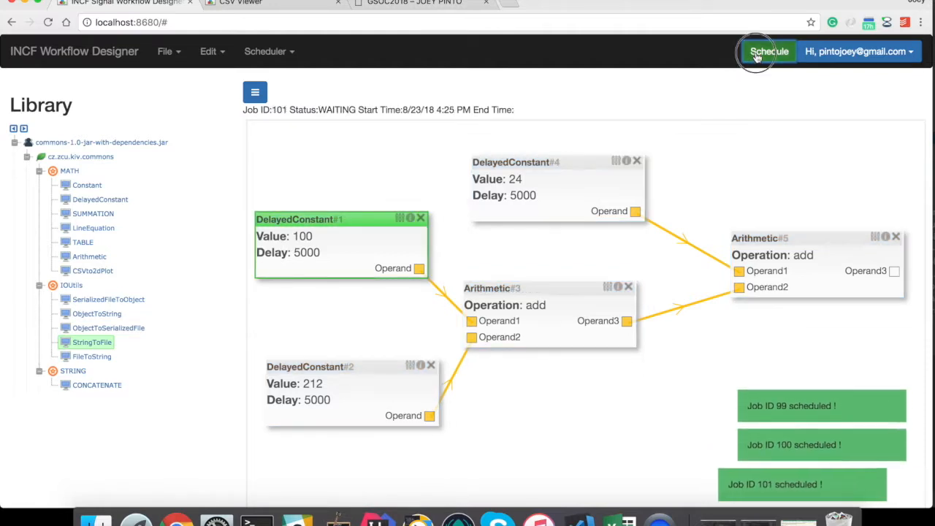
{"action": "left_click", "coordinate": [757, 56]}
{"action": "left_click", "coordinate": [756, 56]}
{"action": "left_click", "coordinate": [756, 56]}
{"action": "left_click", "coordinate": [757, 57]}
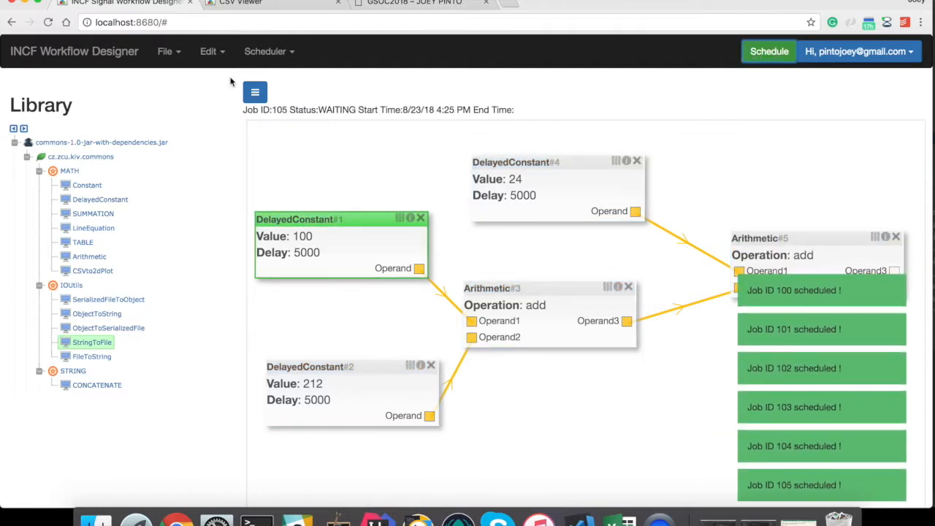
{"action": "left_click", "coordinate": [277, 53]}
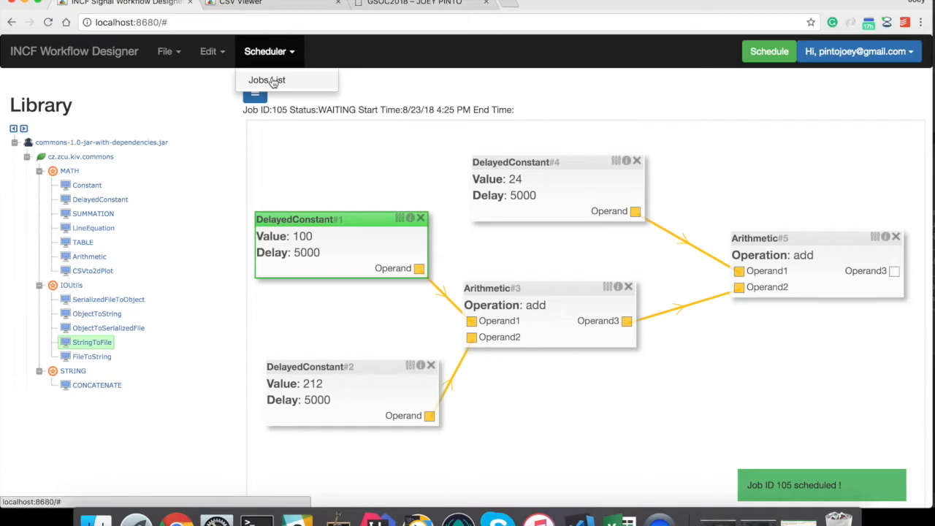
- Review the waiting jobs, load job 99's results onto the canvas, then close the jobs list
{"action": "left_click", "coordinate": [278, 81]}
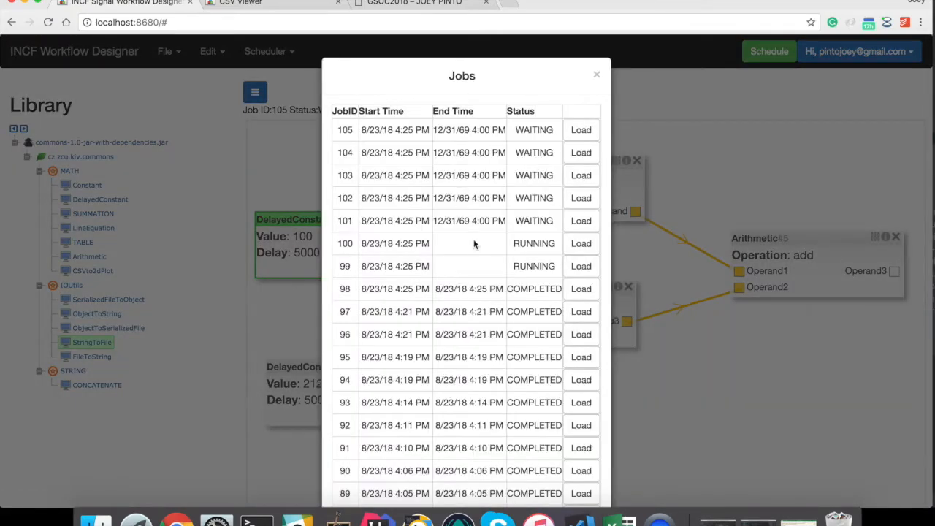
{"action": "scroll", "coordinate": [481, 321], "scroll_direction": "down", "scroll_amount": 3}
{"action": "scroll", "coordinate": [482, 321], "scroll_direction": "up", "scroll_amount": 3}
{"action": "left_click_drag", "start_coordinate": [559, 252], "coordinate": [340, 116]}
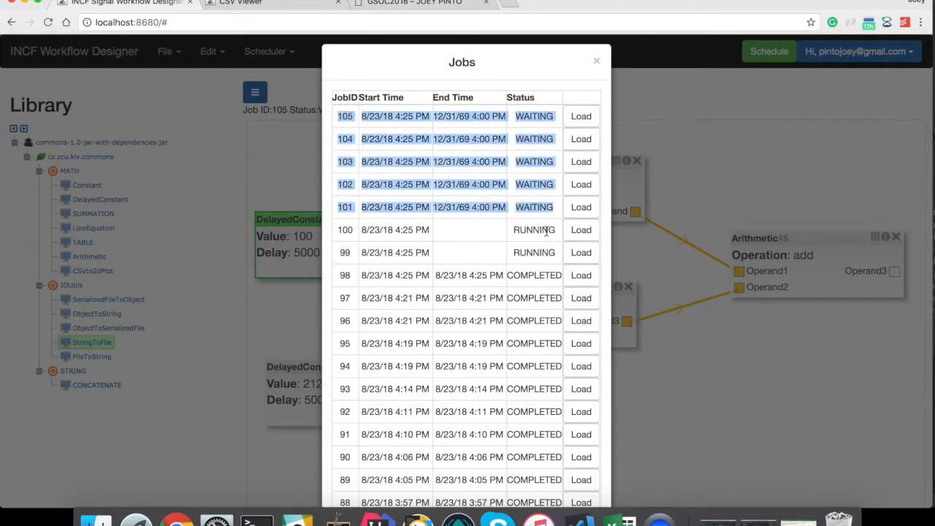
{"action": "left_click_drag", "start_coordinate": [448, 252], "coordinate": [553, 251]}
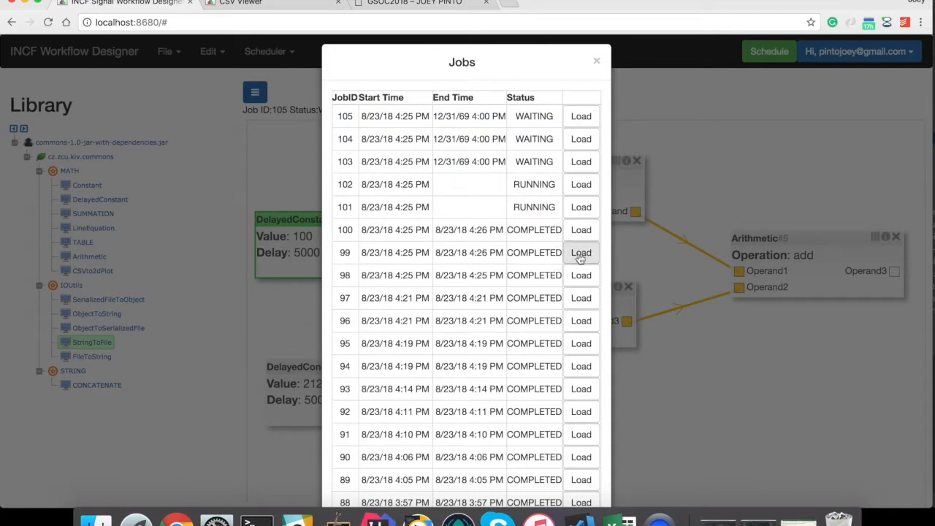
{"action": "left_click", "coordinate": [582, 254]}
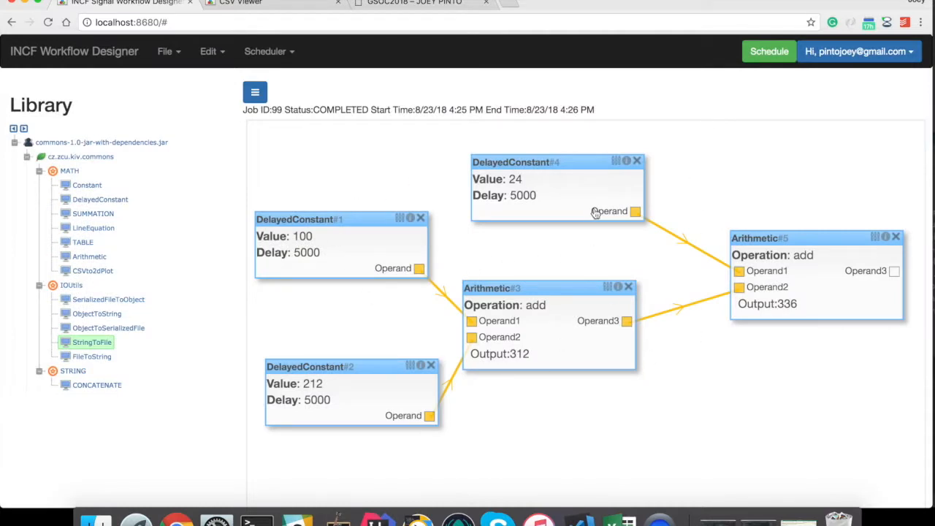
{"action": "left_click_drag", "start_coordinate": [414, 110], "coordinate": [578, 110]}
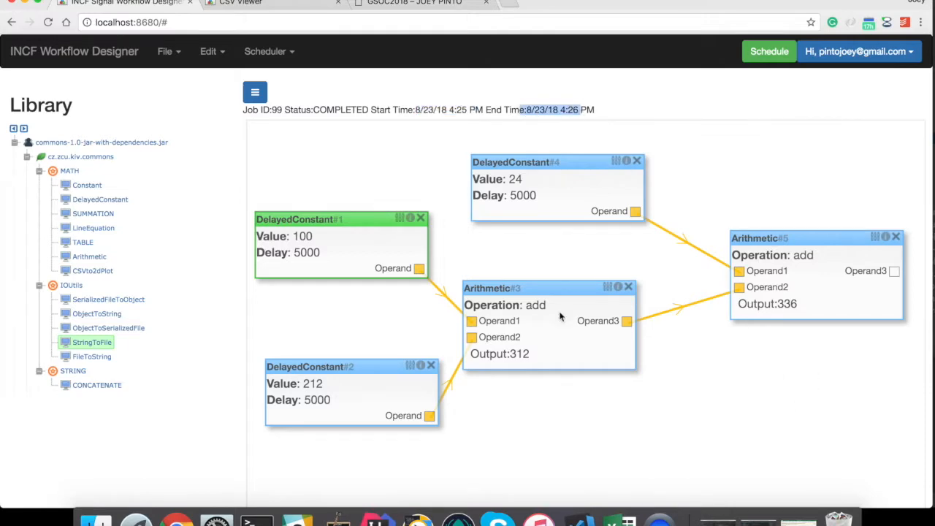
{"action": "left_click", "coordinate": [264, 52]}
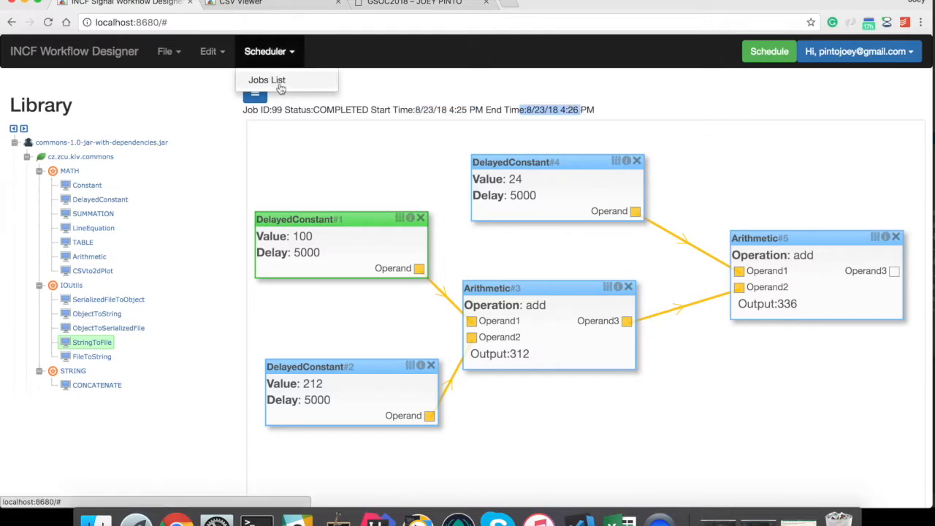
{"action": "left_click", "coordinate": [279, 83]}
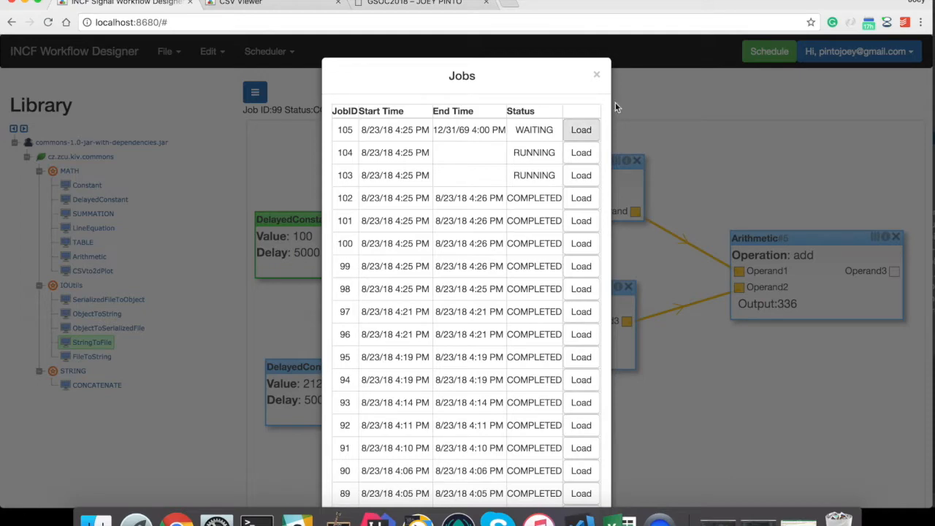
{"action": "left_click", "coordinate": [597, 76]}
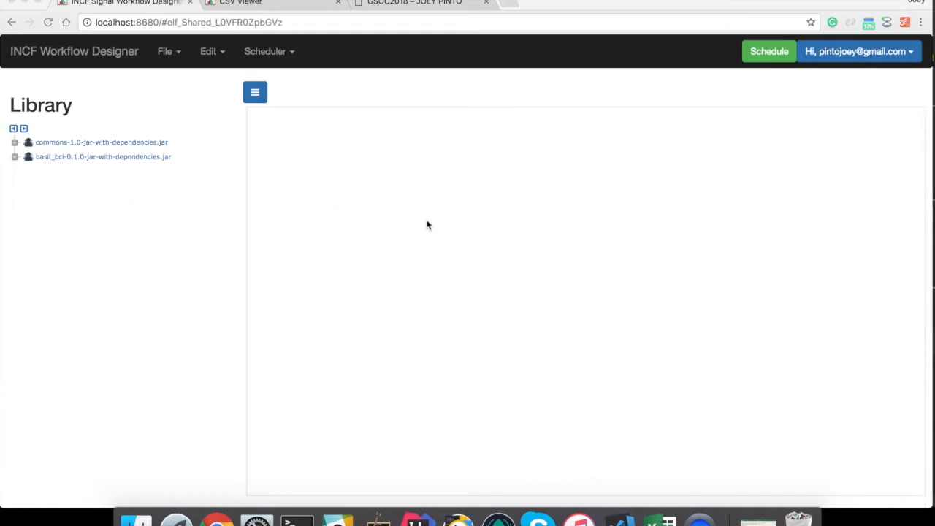
- Open the saved ann.json workflow onto the canvas
{"action": "left_click", "coordinate": [169, 53]}
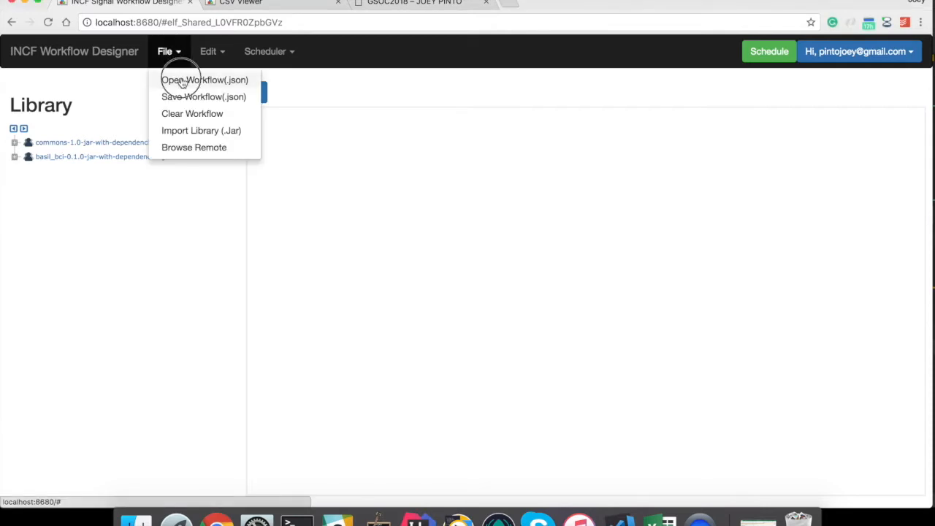
{"action": "left_click", "coordinate": [179, 78]}
{"action": "double_click", "coordinate": [351, 24]}
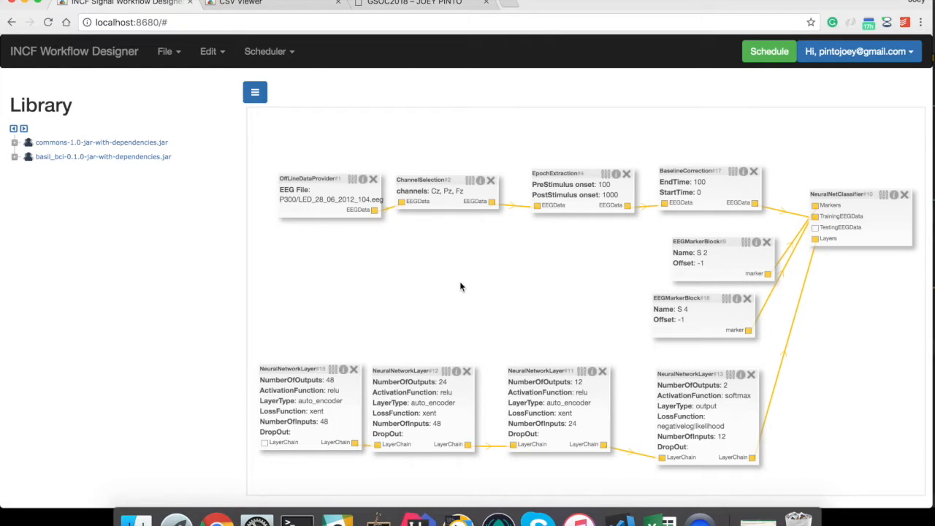
- Set the OffLineDataProvider's EEG file to Shared/EEGFiles/LED_28_06_2012_104.eeg and save it
{"action": "double_click", "coordinate": [344, 179]}
{"action": "left_click", "coordinate": [409, 268]}
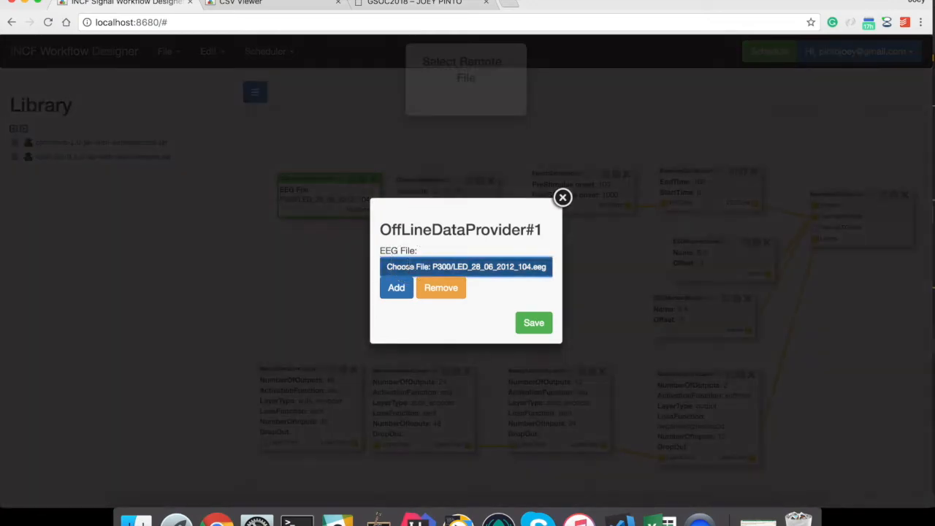
{"action": "double_click", "coordinate": [347, 152]}
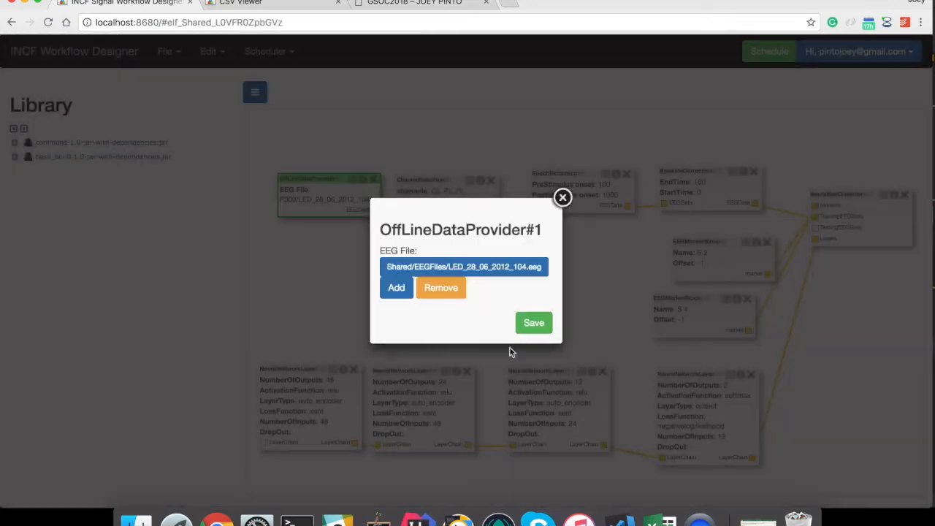
{"action": "left_click", "coordinate": [533, 323]}
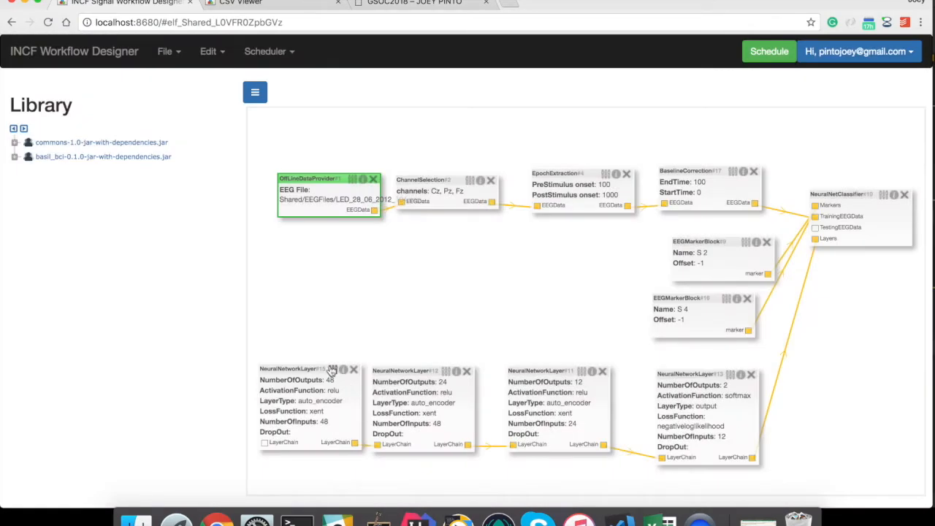
- Inspect the first NeuralNetworkLayer's settings unchanged, then schedule the workflow as job 112
{"action": "double_click", "coordinate": [331, 370]}
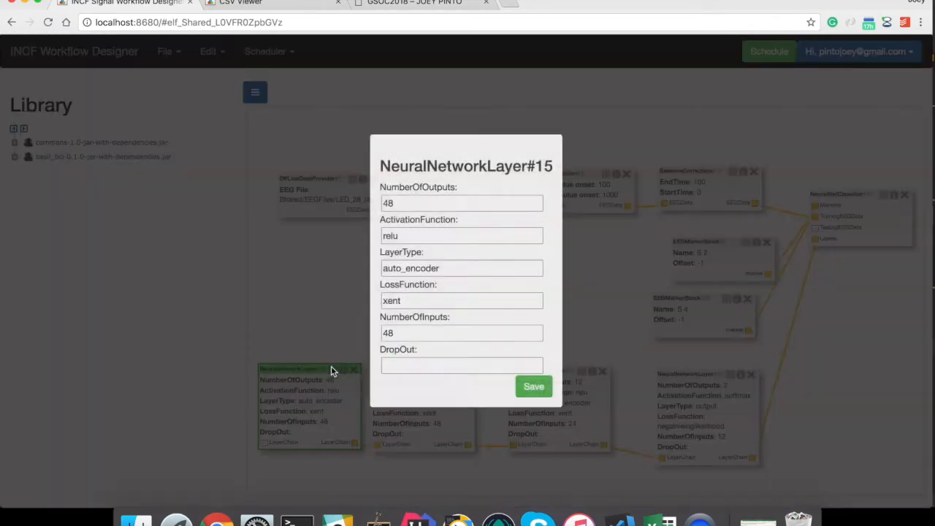
{"action": "left_click", "coordinate": [563, 135]}
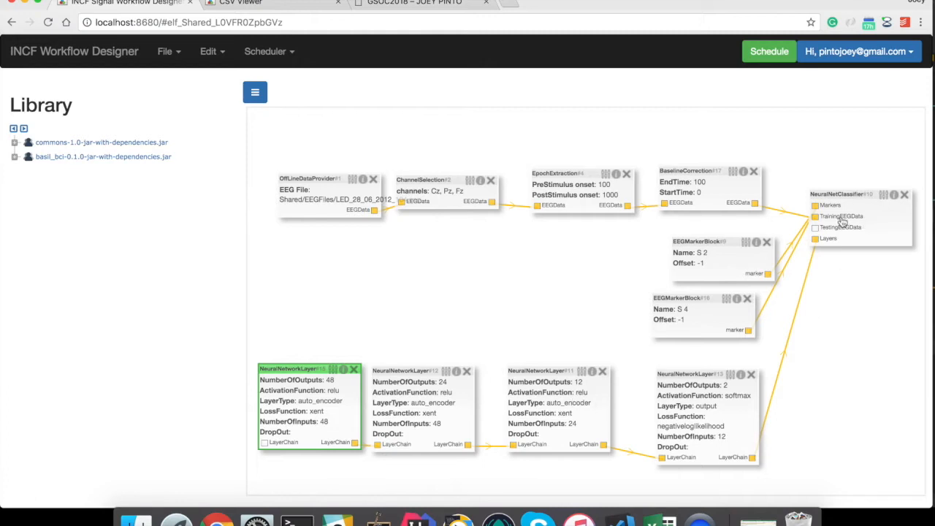
{"action": "left_click", "coordinate": [764, 57]}
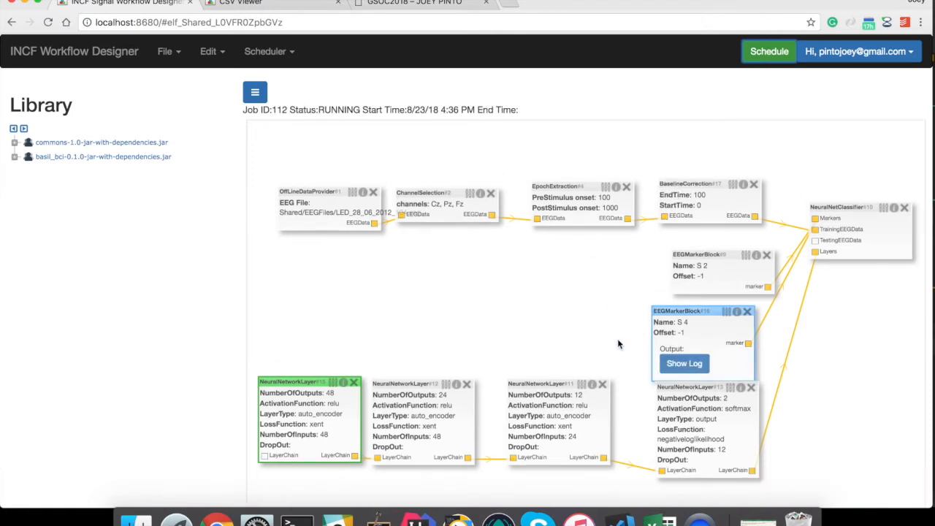
- Wait for job 112 to finish and confirm it shows COMPLETED in the Scheduler's Jobs List
{"action": "left_click", "coordinate": [435, 338]}
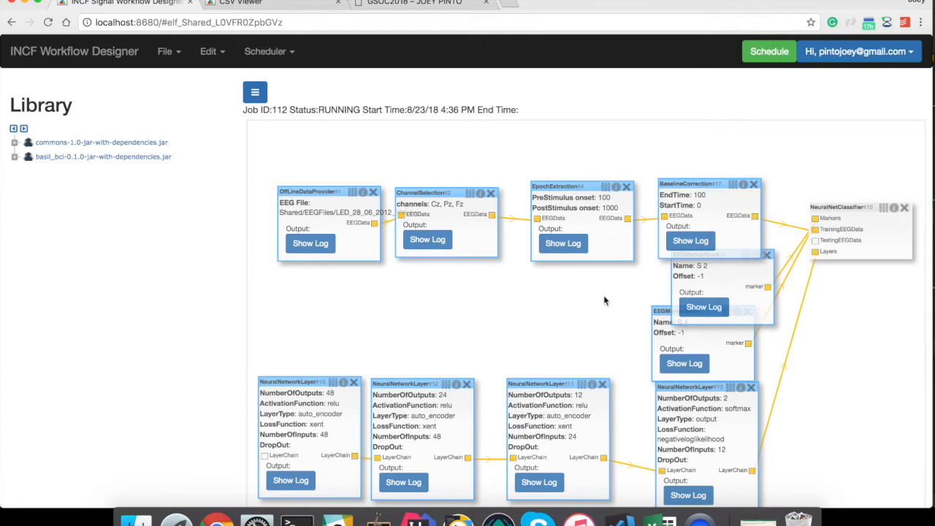
{"action": "left_click_drag", "start_coordinate": [601, 293], "coordinate": [601, 265]}
{"action": "left_click", "coordinate": [590, 296]}
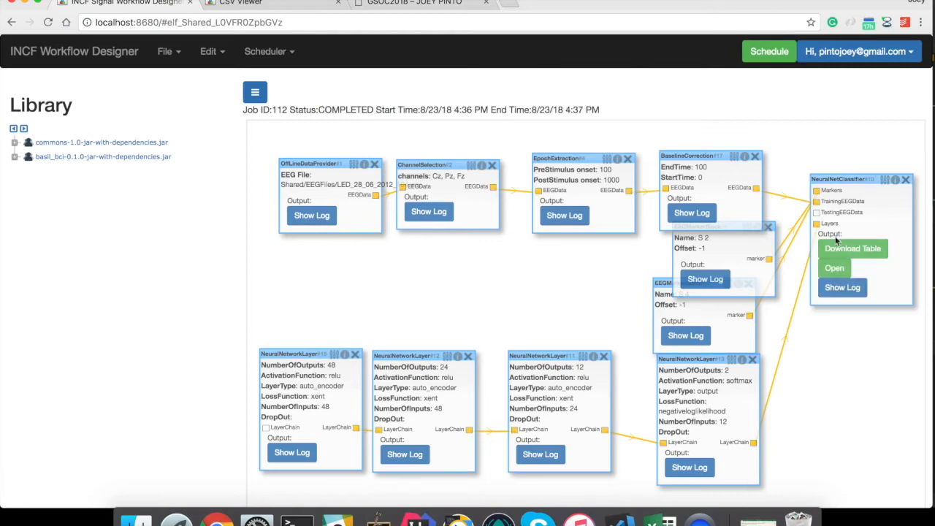
{"action": "left_click", "coordinate": [280, 52]}
{"action": "left_click", "coordinate": [282, 78]}
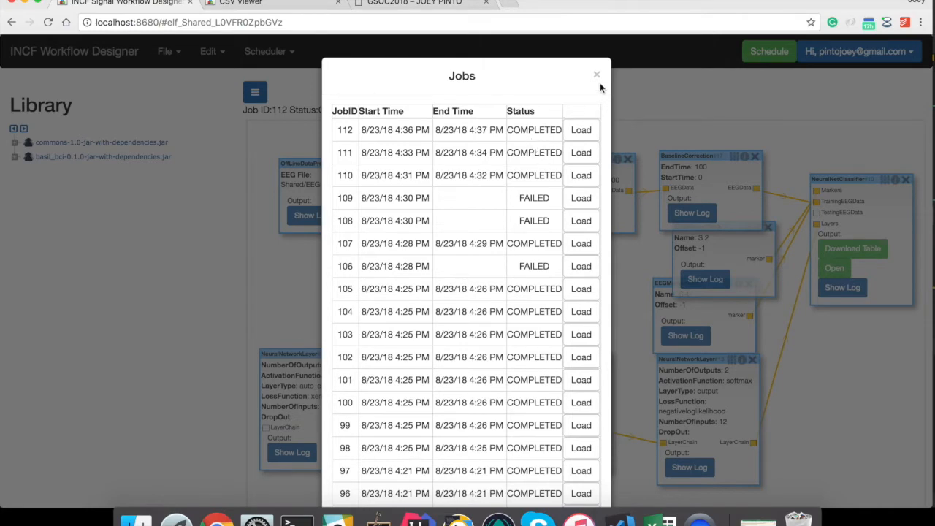
{"action": "left_click", "coordinate": [597, 77]}
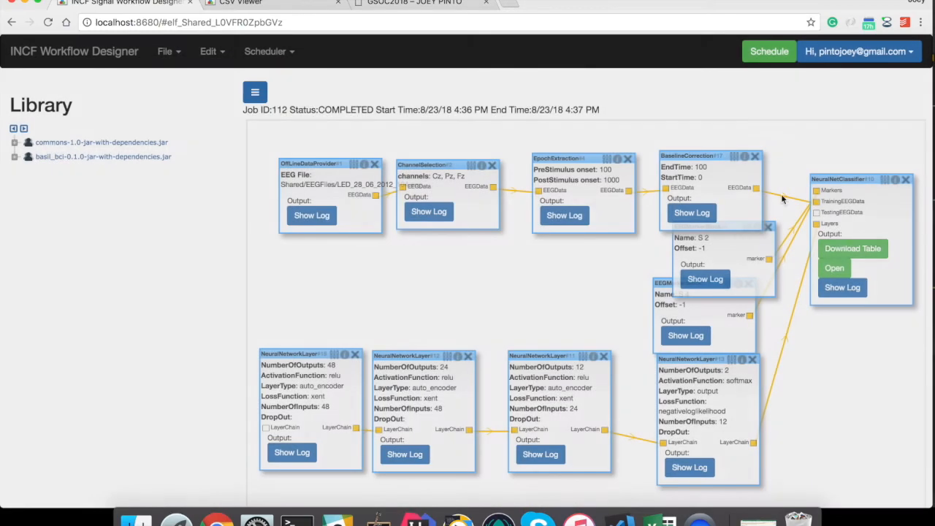
- View the NeuralNetClassifier metrics (Precision 0.42857, Recall 0.06818) with column A widened, then return to the designer
{"action": "left_click", "coordinate": [834, 269]}
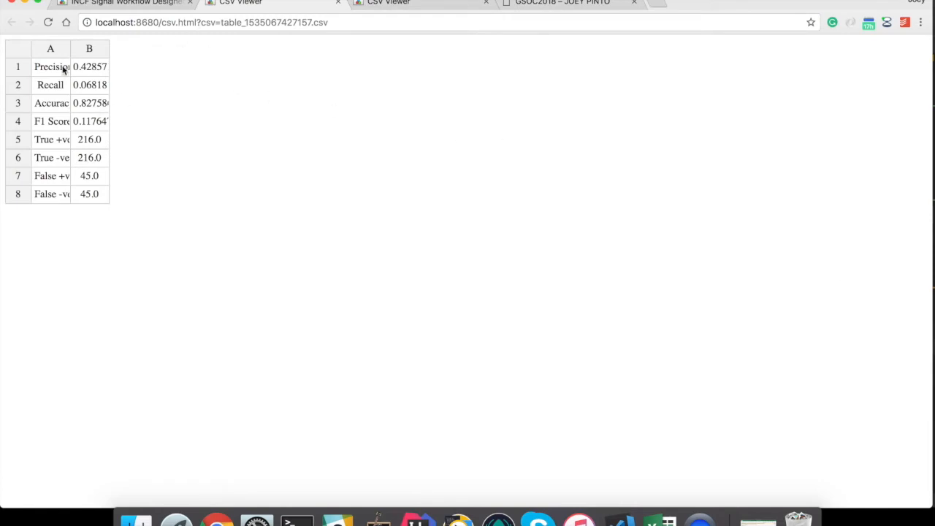
{"action": "left_click_drag", "start_coordinate": [71, 54], "coordinate": [78, 50]}
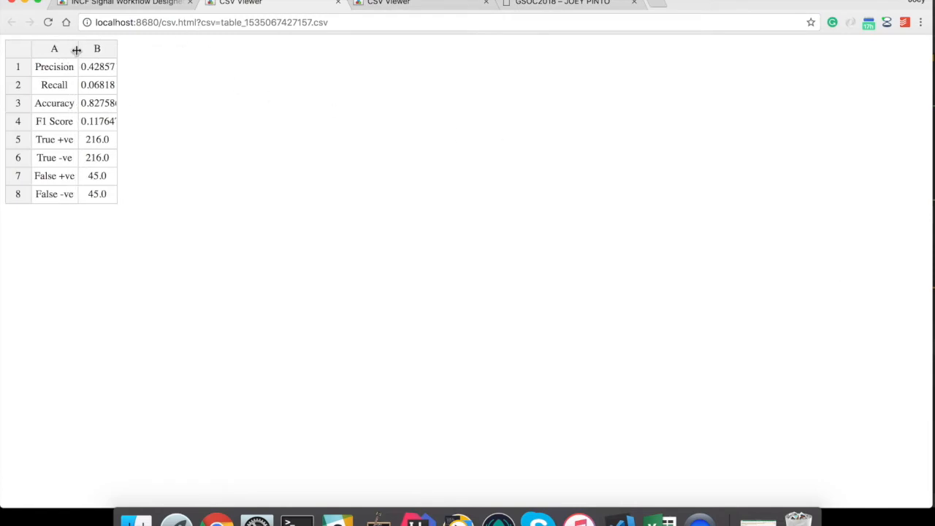
{"action": "left_click", "coordinate": [79, 48]}
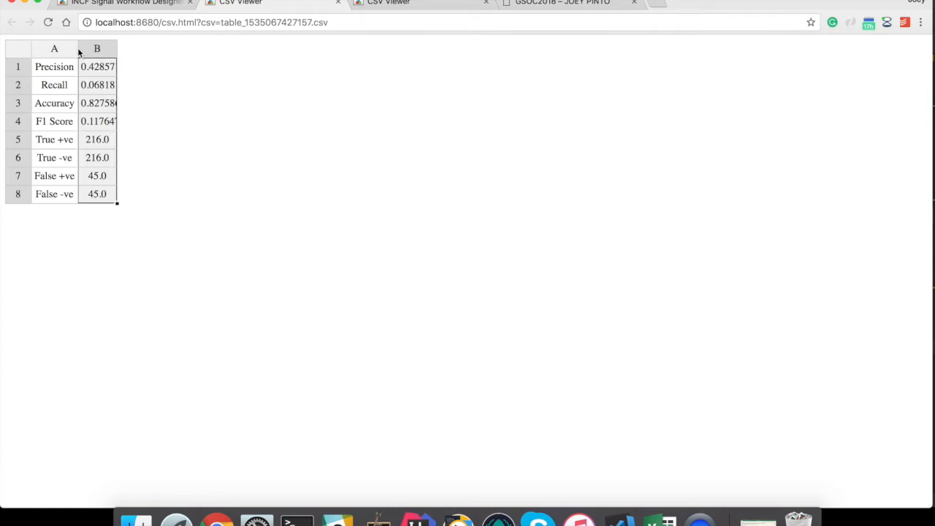
{"action": "left_click_drag", "start_coordinate": [78, 48], "coordinate": [113, 47]}
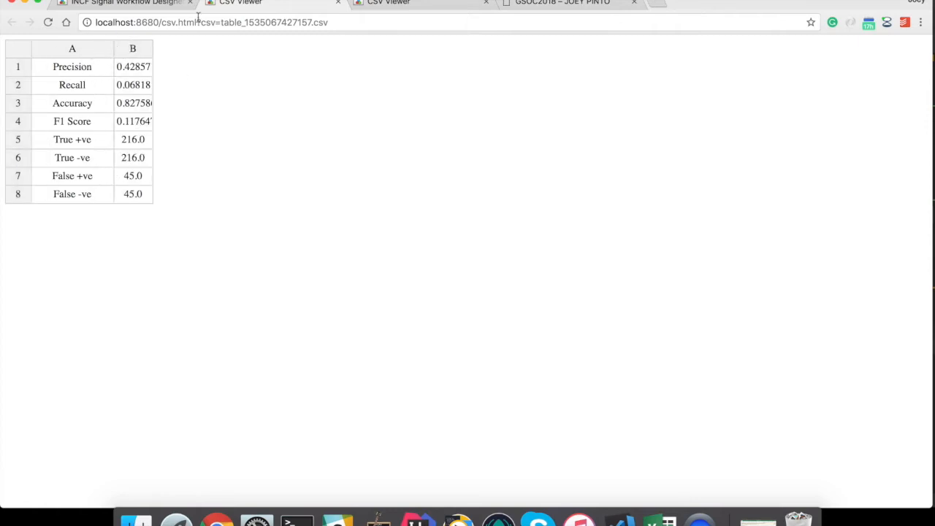
{"action": "left_click", "coordinate": [130, 3]}
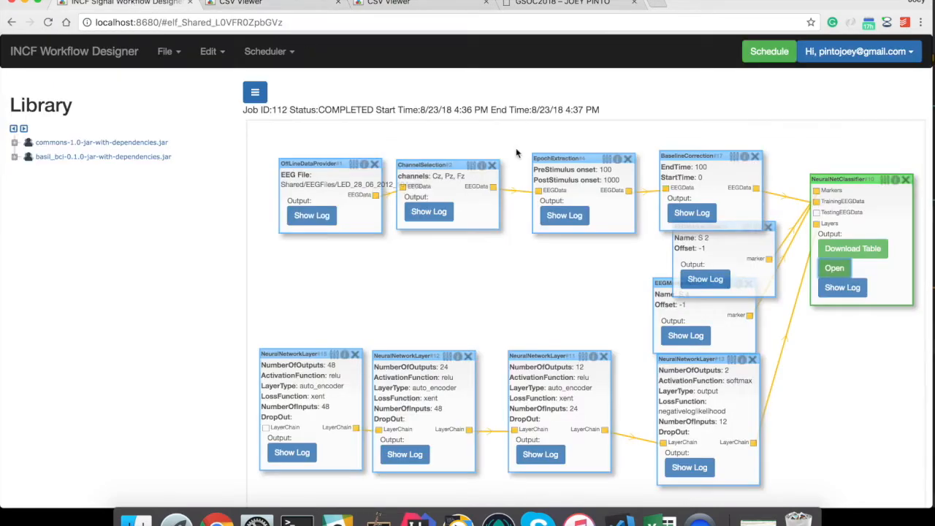
- Show the NeuralNetClassifier's log and select its training score lines
{"action": "left_click", "coordinate": [850, 291]}
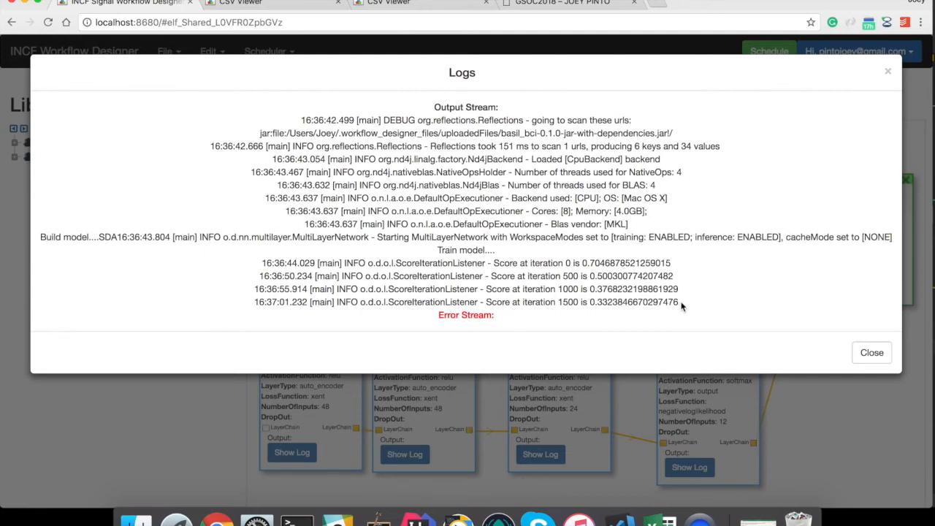
{"action": "left_click_drag", "start_coordinate": [692, 308], "coordinate": [248, 261]}
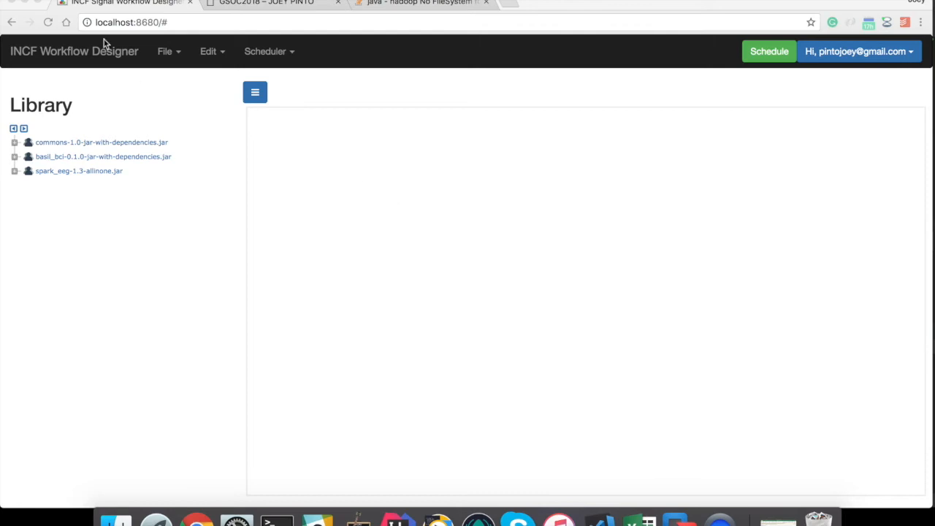
- Load the saved ann.json workflow onto the canvas
{"action": "left_click", "coordinate": [169, 55]}
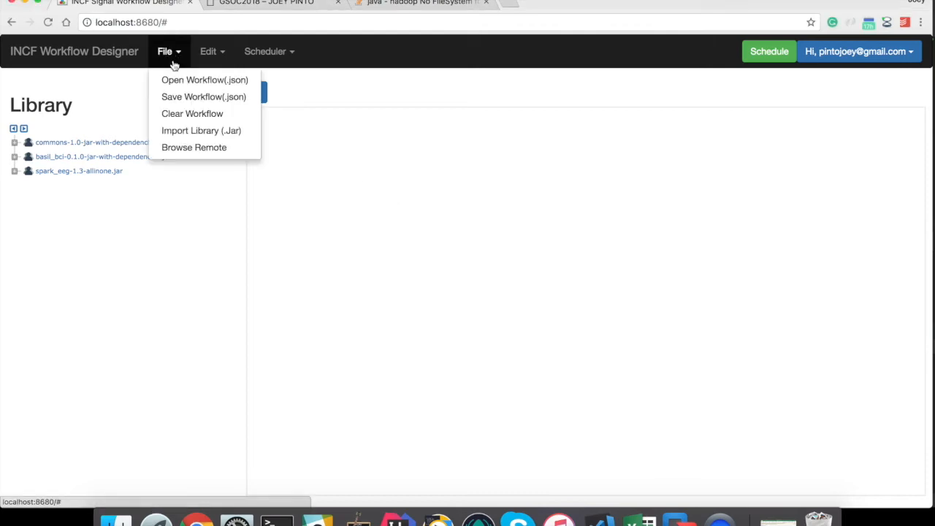
{"action": "left_click", "coordinate": [178, 81]}
{"action": "double_click", "coordinate": [318, 25]}
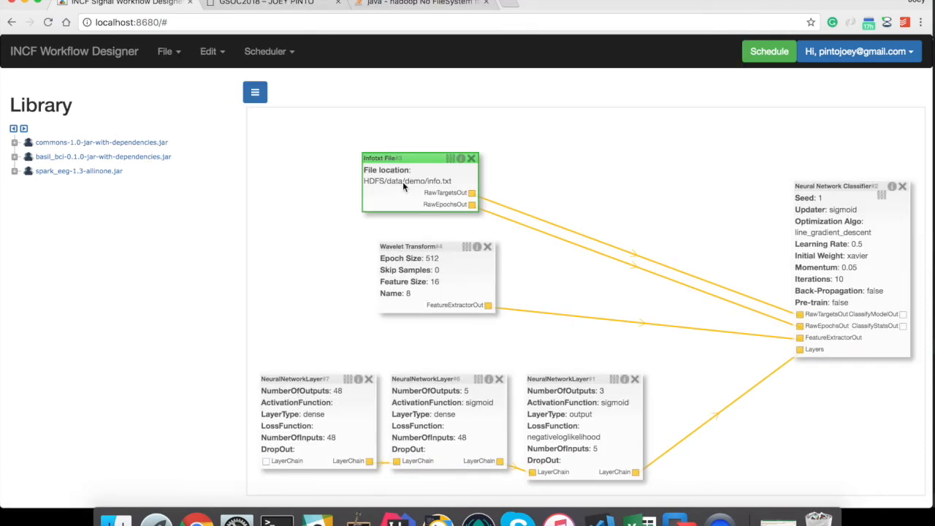
- Point the Infotxt File block at HDFS/data/demo/info.txt and save it
{"action": "left_click", "coordinate": [460, 158]}
{"action": "left_click", "coordinate": [444, 285]}
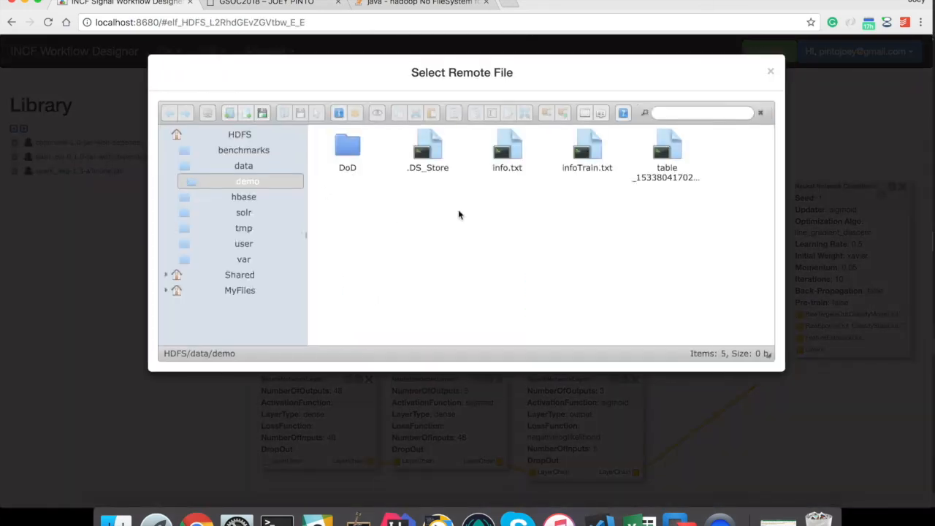
{"action": "left_click", "coordinate": [247, 133]}
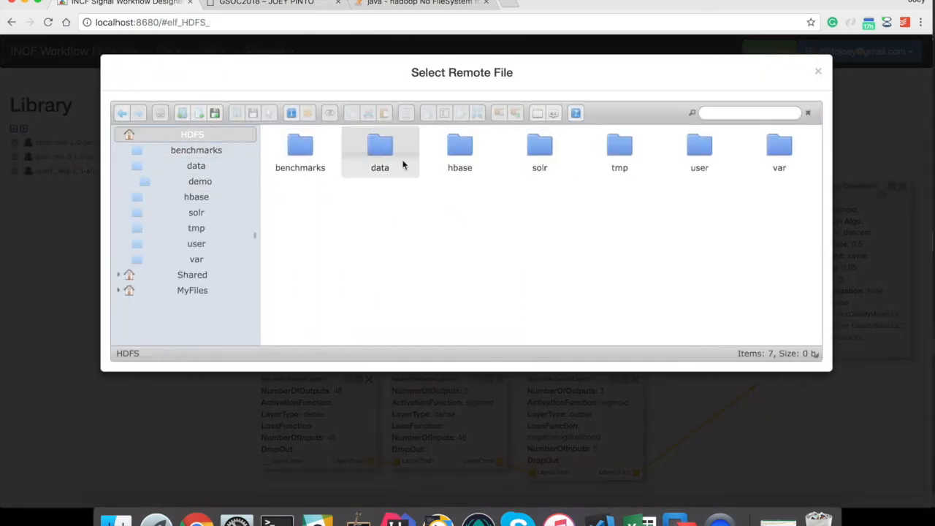
{"action": "double_click", "coordinate": [389, 148]}
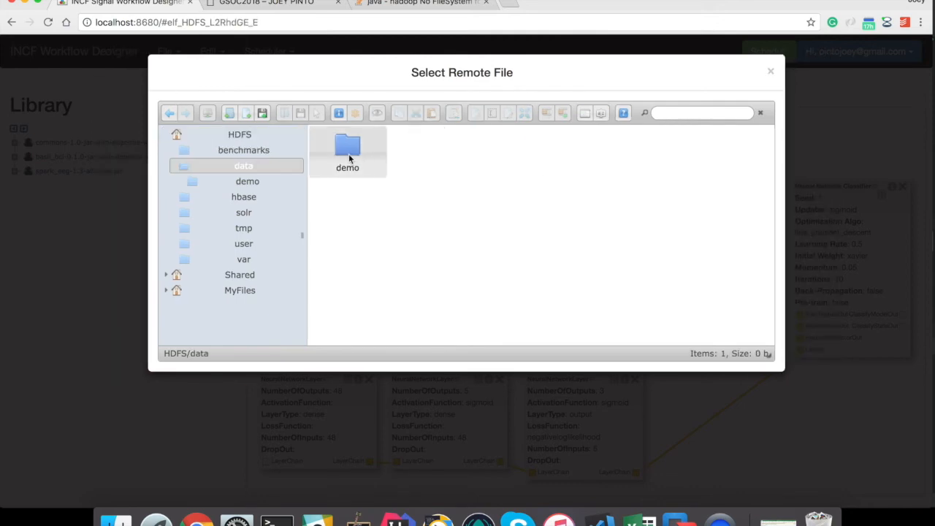
{"action": "double_click", "coordinate": [349, 158]}
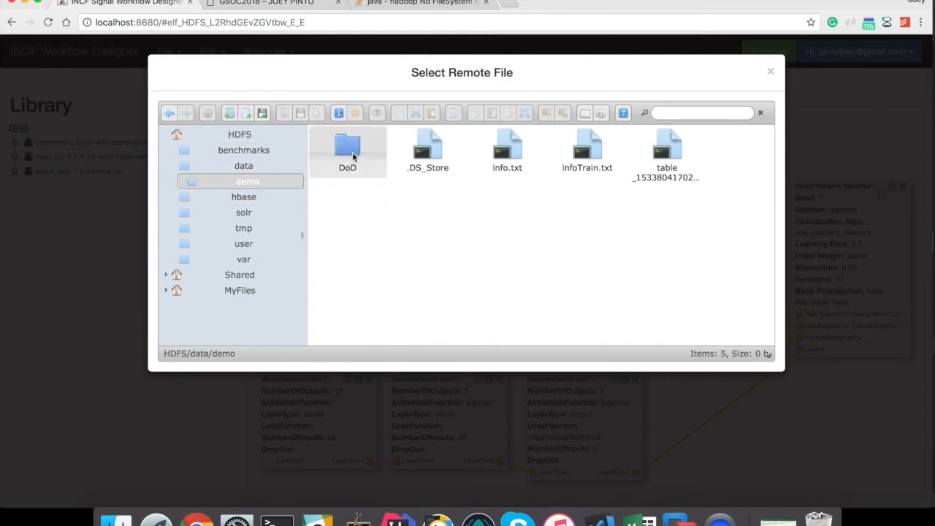
{"action": "double_click", "coordinate": [512, 153]}
{"action": "left_click", "coordinate": [526, 304]}
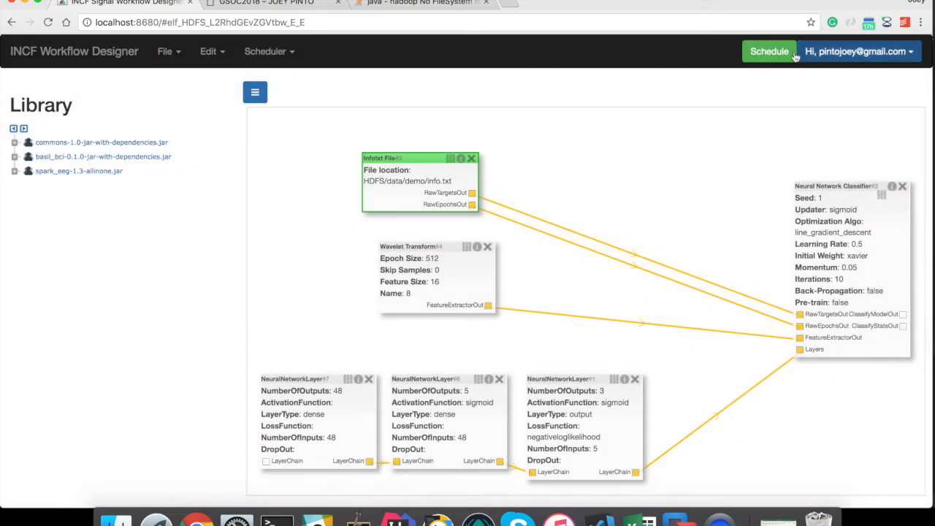